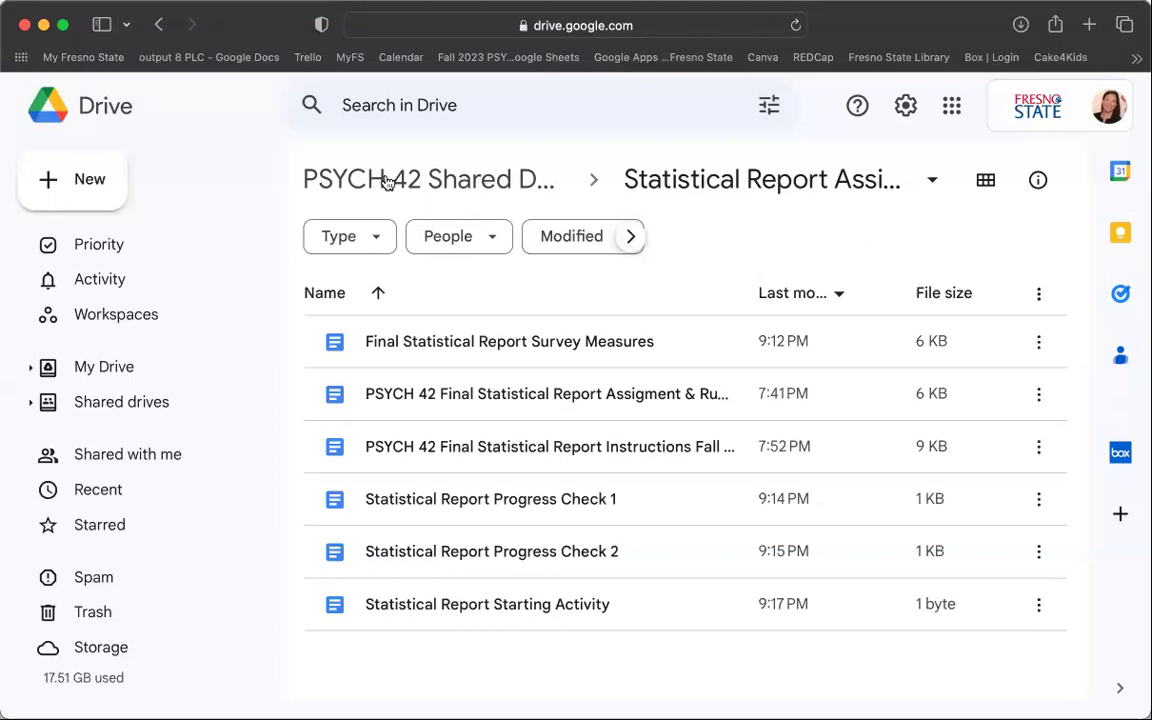
- Create a blank Google Form in the Statistical Report Assignment folder of the PSYCH 42 shared drive
{"action": "left_click", "coordinate": [88, 183]}
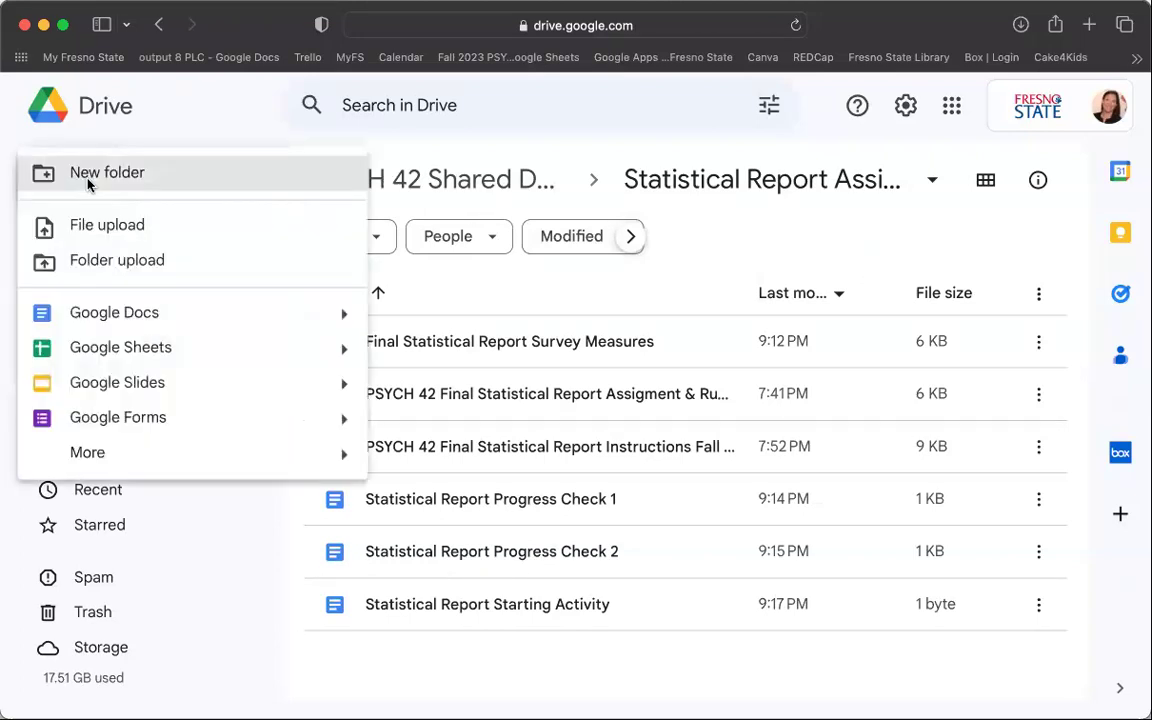
{"action": "left_click", "coordinate": [183, 94]}
{"action": "left_click", "coordinate": [92, 181]}
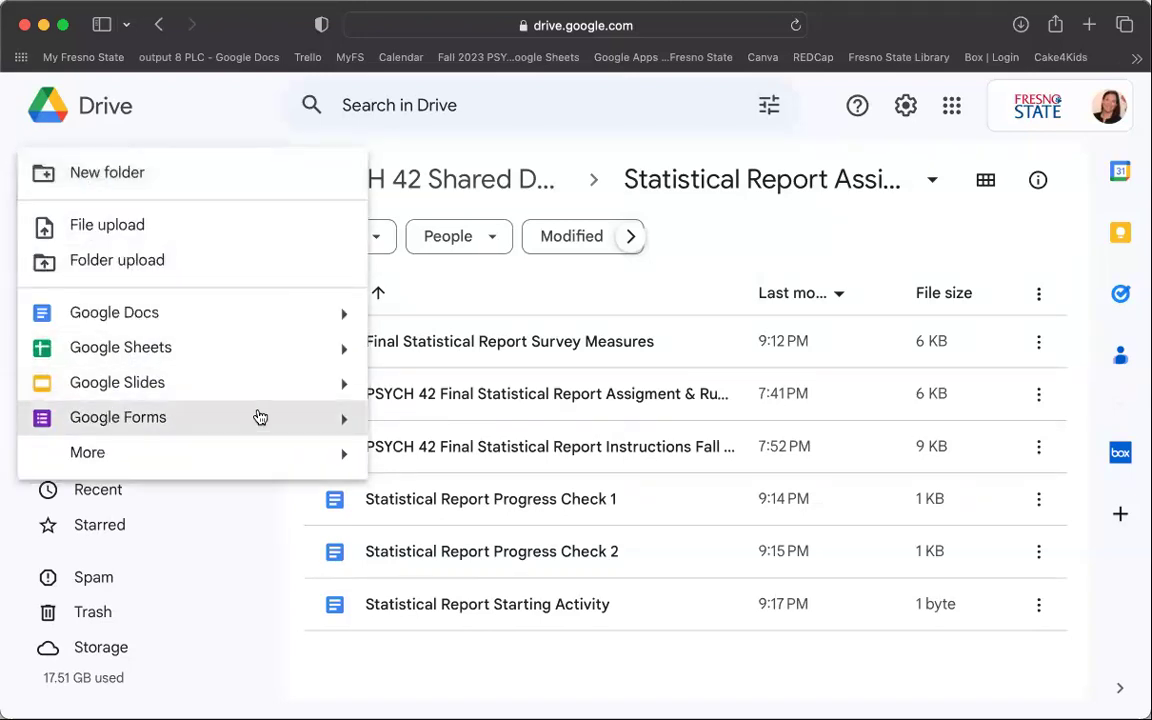
{"action": "mouse_move", "coordinate": [342, 421]}
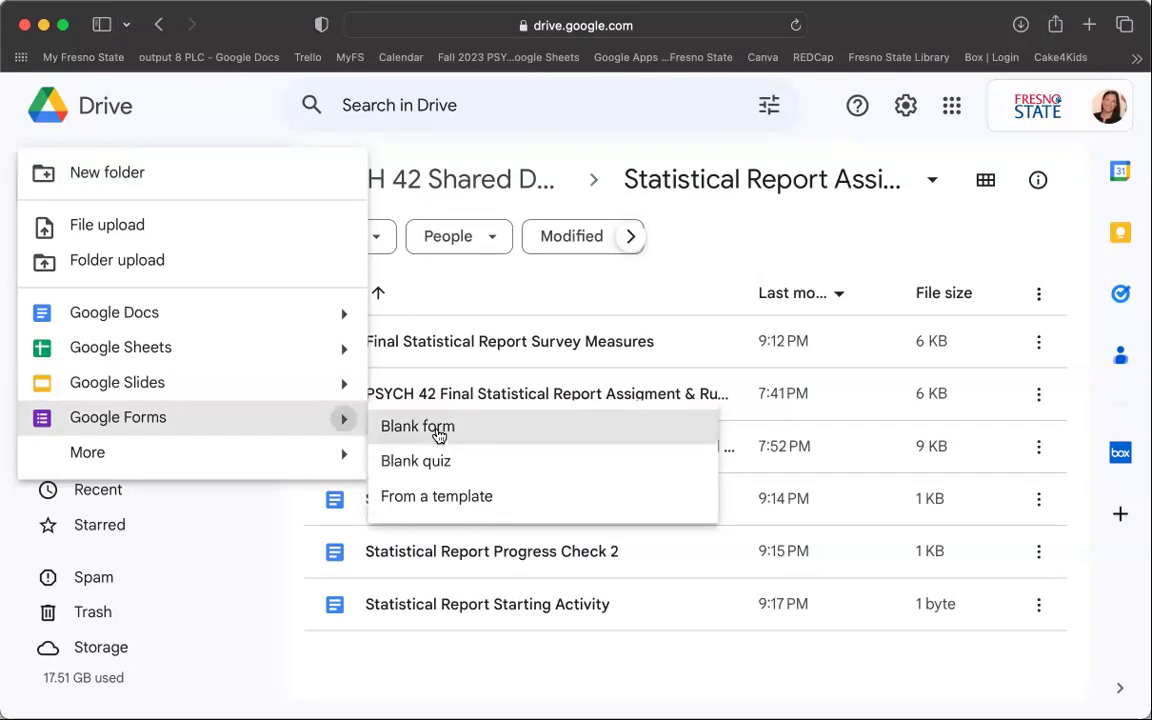
{"action": "left_click", "coordinate": [437, 430]}
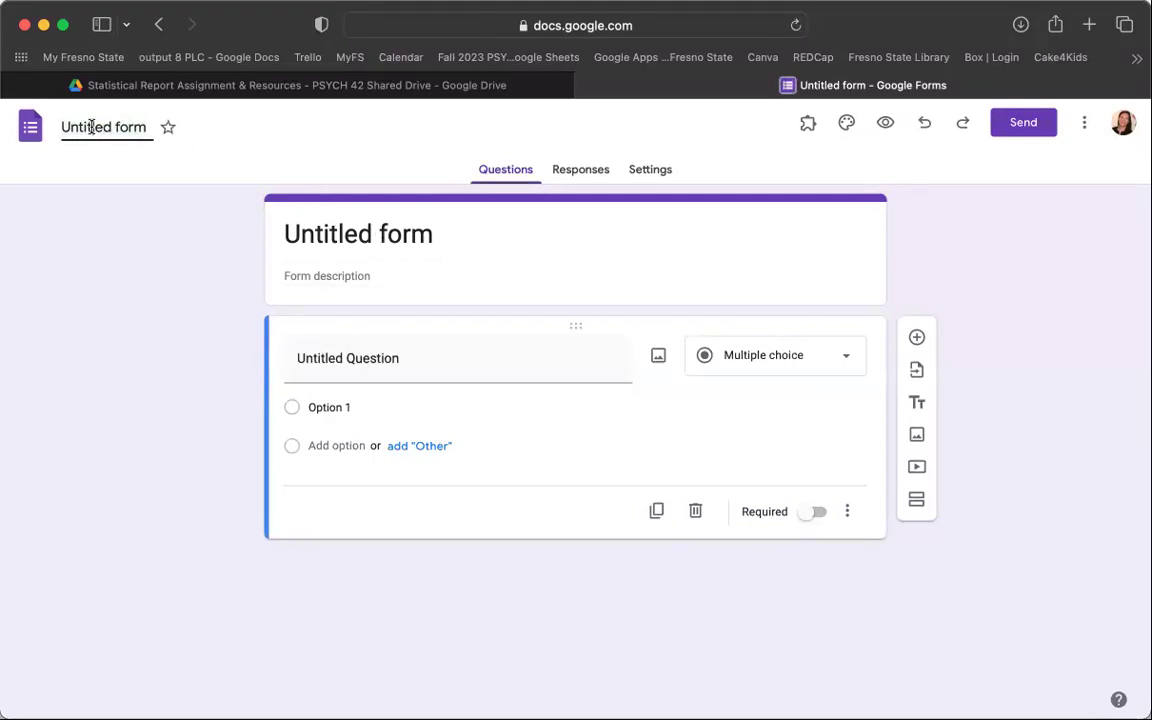
- Name the new form "PSYCH 42 Survey Fall 2023"
{"action": "left_click", "coordinate": [91, 127]}
{"action": "type", "text": "PSYCH 42 Syrvey"}
{"action": "key", "text": "BackSpace"}
{"action": "key", "text": "BackSpace"}
{"action": "key", "text": "BackSpace"}
{"action": "key", "text": "BackSpace"}
{"action": "key", "text": "BackSpace"}
{"action": "type", "text": "urvey Fall 2023"}
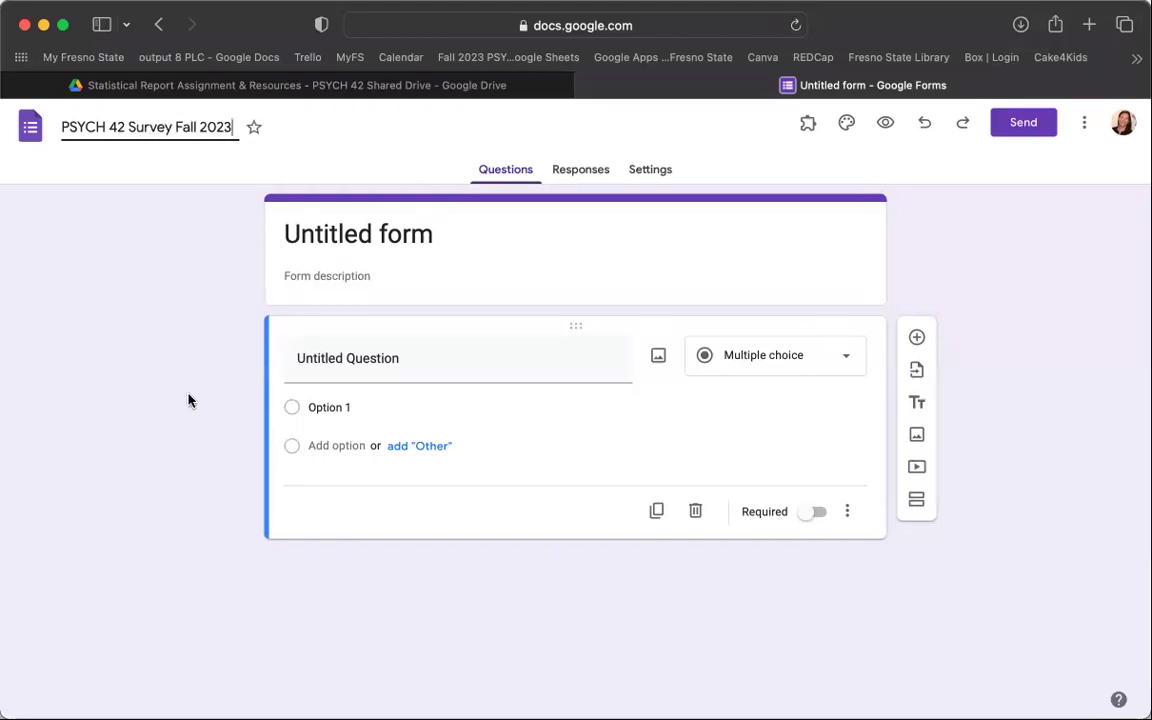
{"action": "key", "text": "Return"}
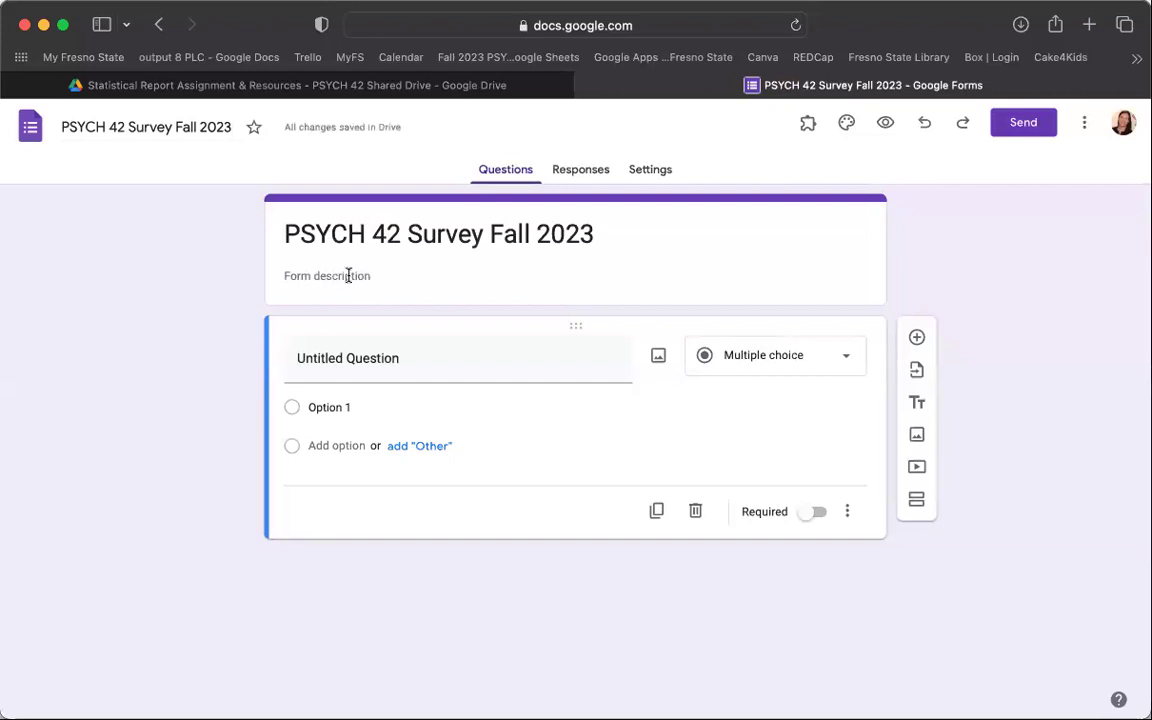
- Look at the form's description field and its responses page
{"action": "left_click", "coordinate": [348, 276]}
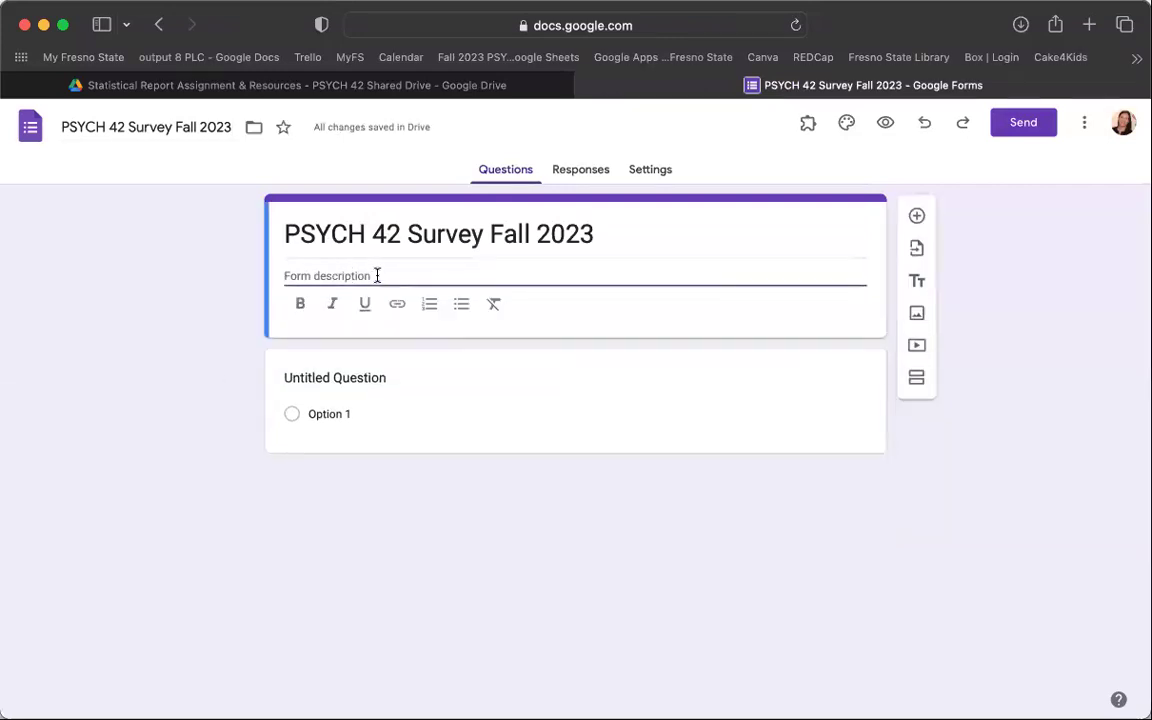
{"action": "left_click", "coordinate": [183, 284]}
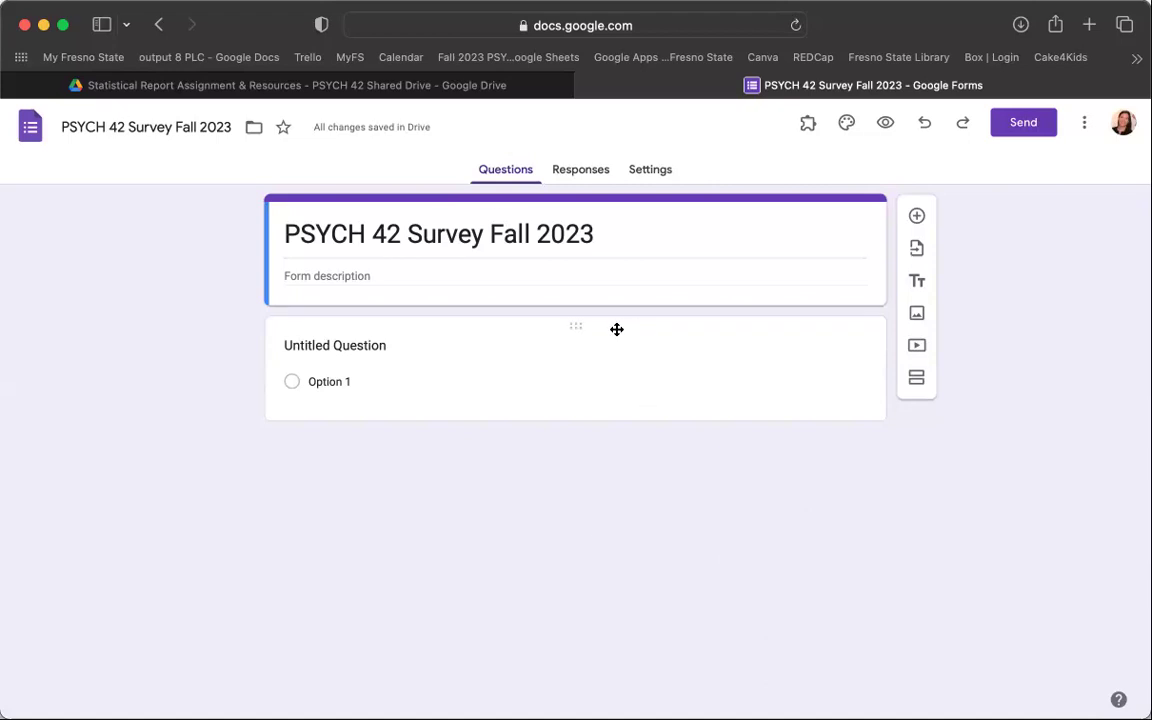
{"action": "left_click", "coordinate": [589, 174]}
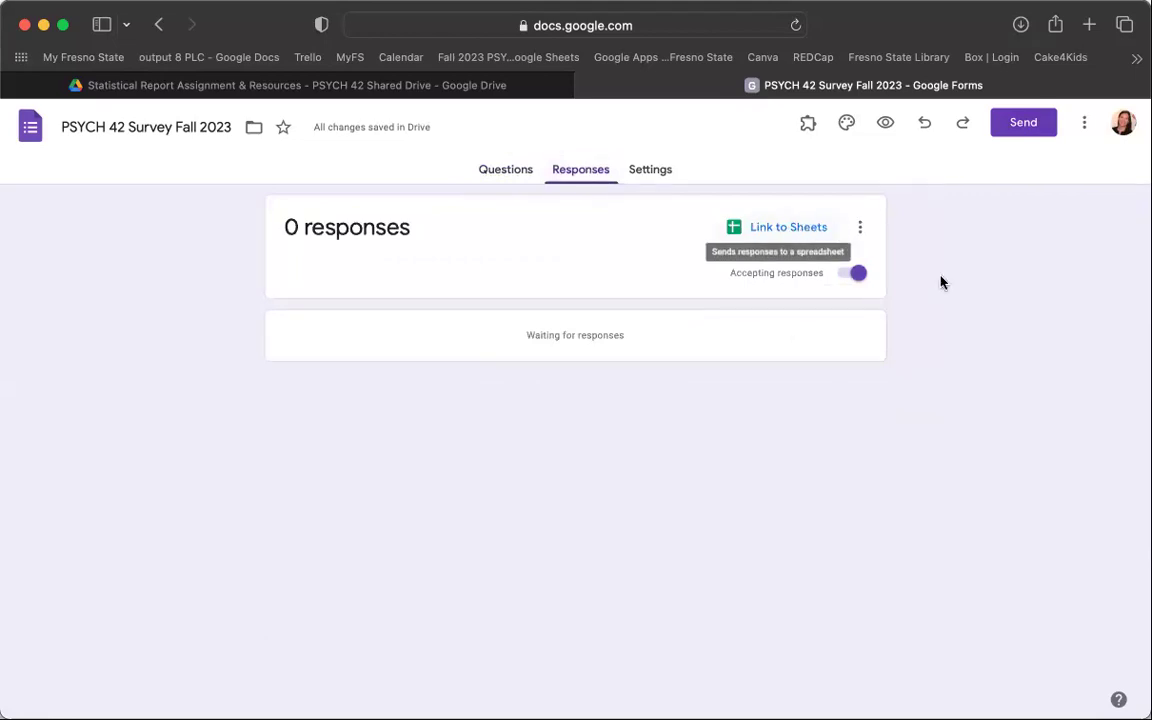
- In the form's response settings, turn off the restriction to users in Fresno State and its trusted organizations, leaving response editing disabled
{"action": "left_click", "coordinate": [657, 176]}
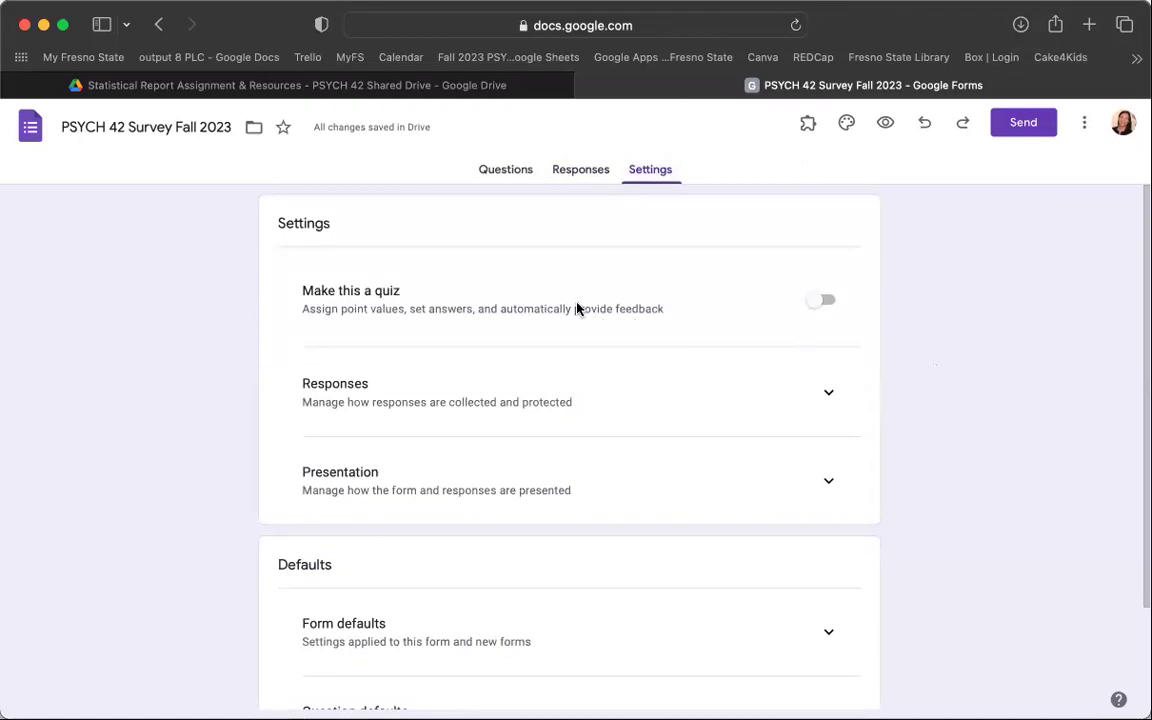
{"action": "left_click", "coordinate": [828, 397]}
{"action": "scroll", "coordinate": [913, 393], "scroll_direction": "down", "scroll_amount": 3}
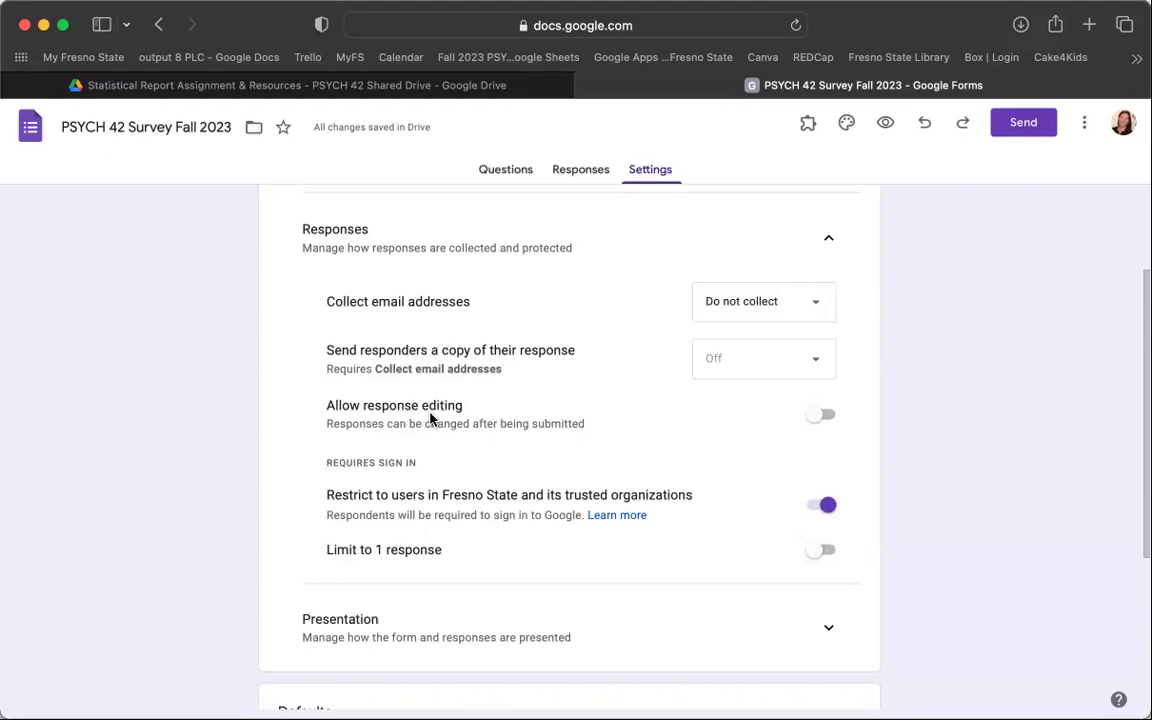
{"action": "left_click", "coordinate": [818, 424]}
{"action": "left_click", "coordinate": [828, 420]}
{"action": "left_click", "coordinate": [827, 507]}
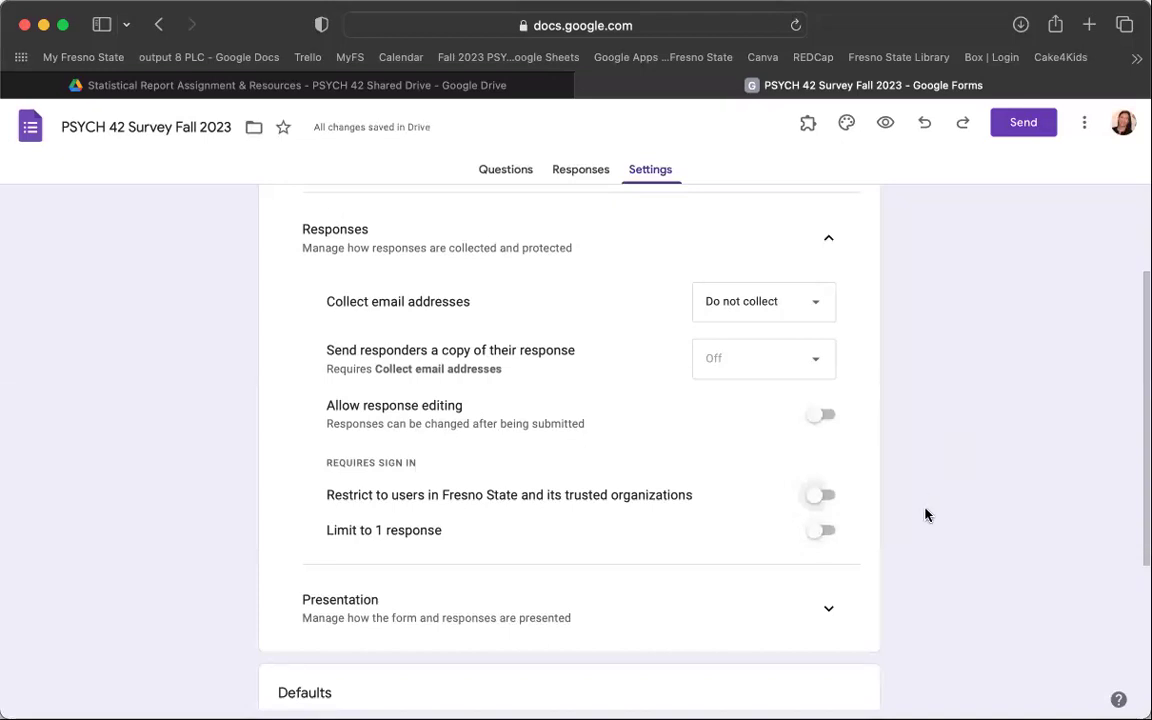
{"action": "scroll", "coordinate": [902, 446], "scroll_direction": "down", "scroll_amount": 3}
{"action": "scroll", "coordinate": [902, 446], "scroll_direction": "up", "scroll_amount": 5}
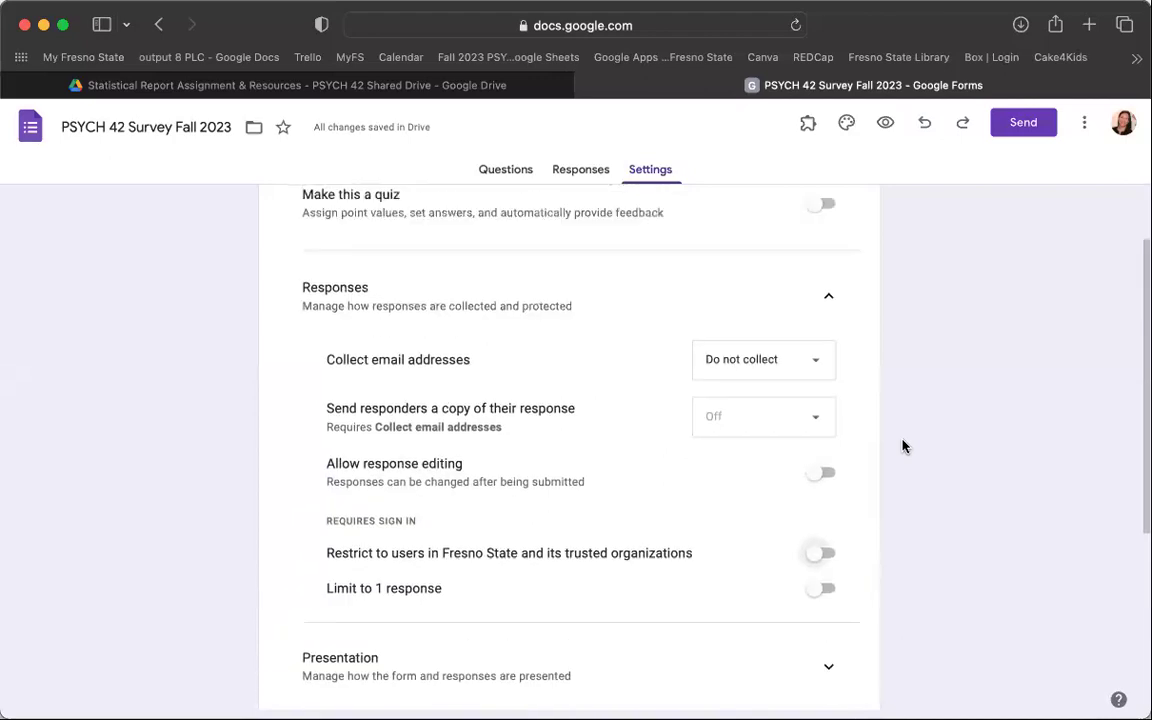
{"action": "left_click", "coordinate": [829, 321]}
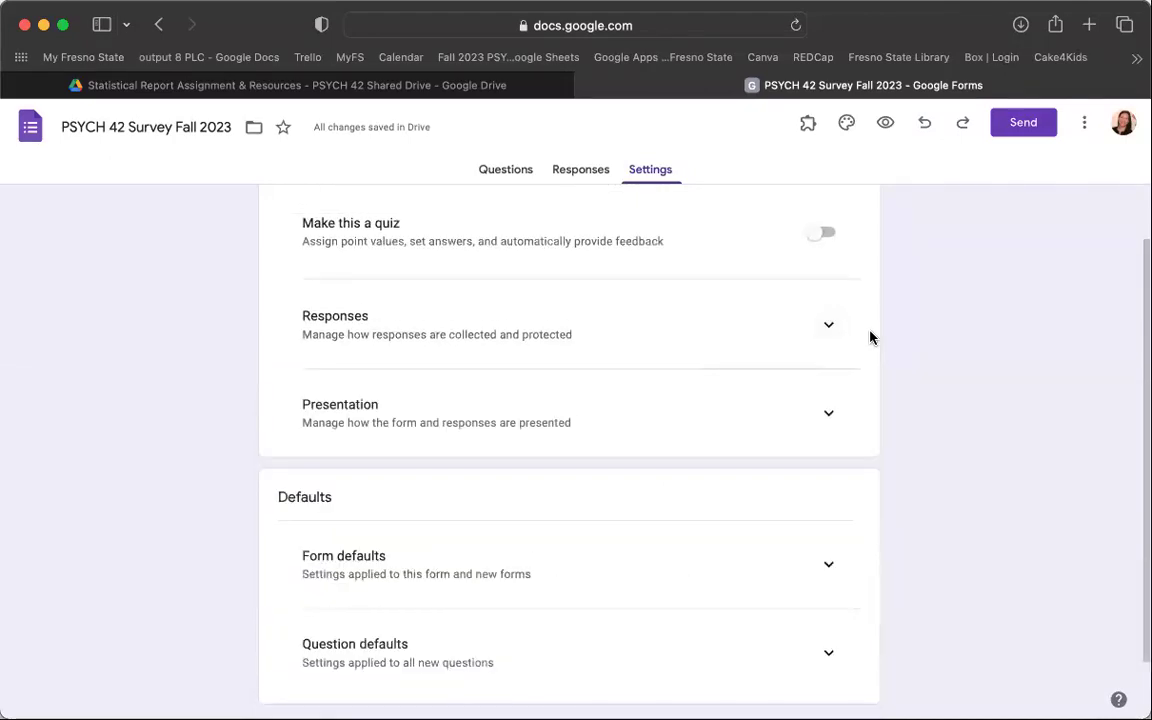
- In the presentation settings, show the progress bar and turn off the link to submit another response
{"action": "scroll", "coordinate": [866, 335], "scroll_direction": "down", "scroll_amount": 1}
{"action": "left_click", "coordinate": [828, 365]}
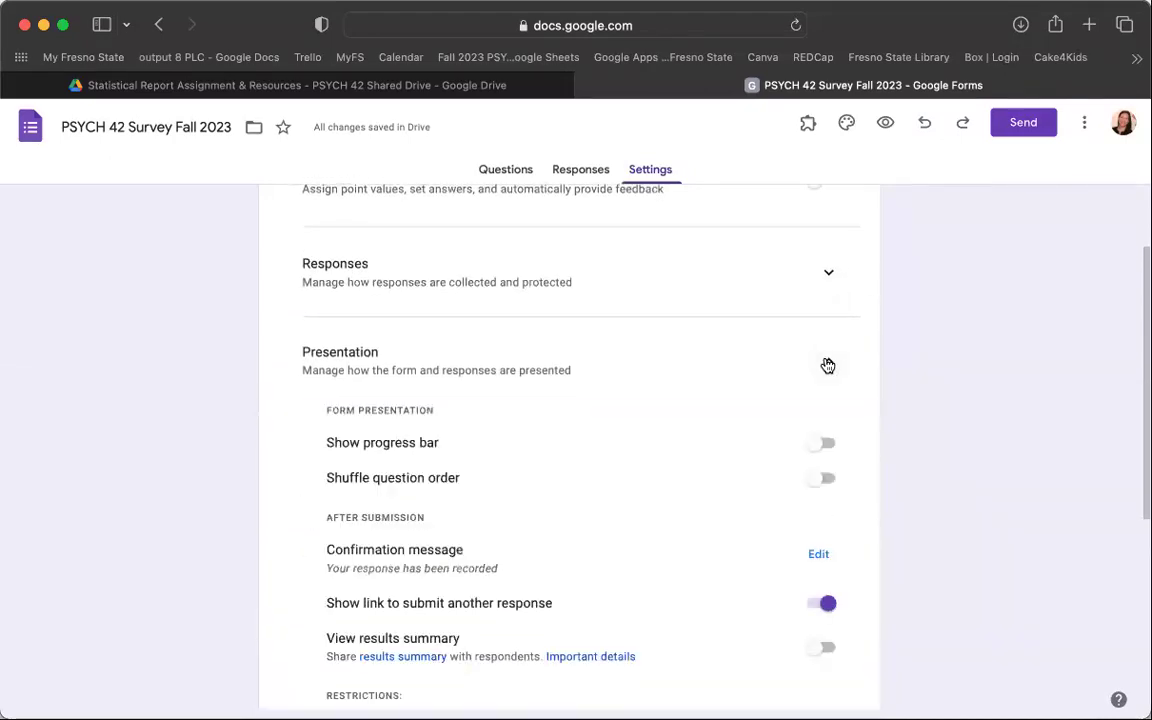
{"action": "scroll", "coordinate": [854, 378], "scroll_direction": "down", "scroll_amount": 2}
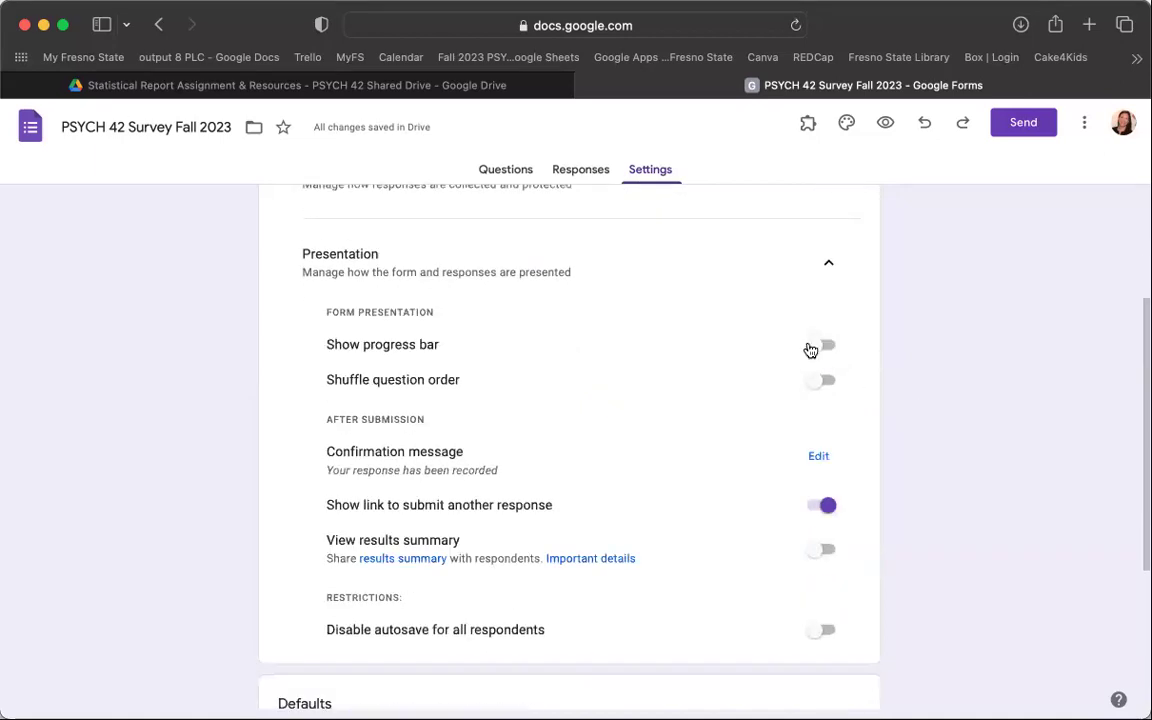
{"action": "left_click", "coordinate": [818, 346]}
{"action": "left_click", "coordinate": [828, 508]}
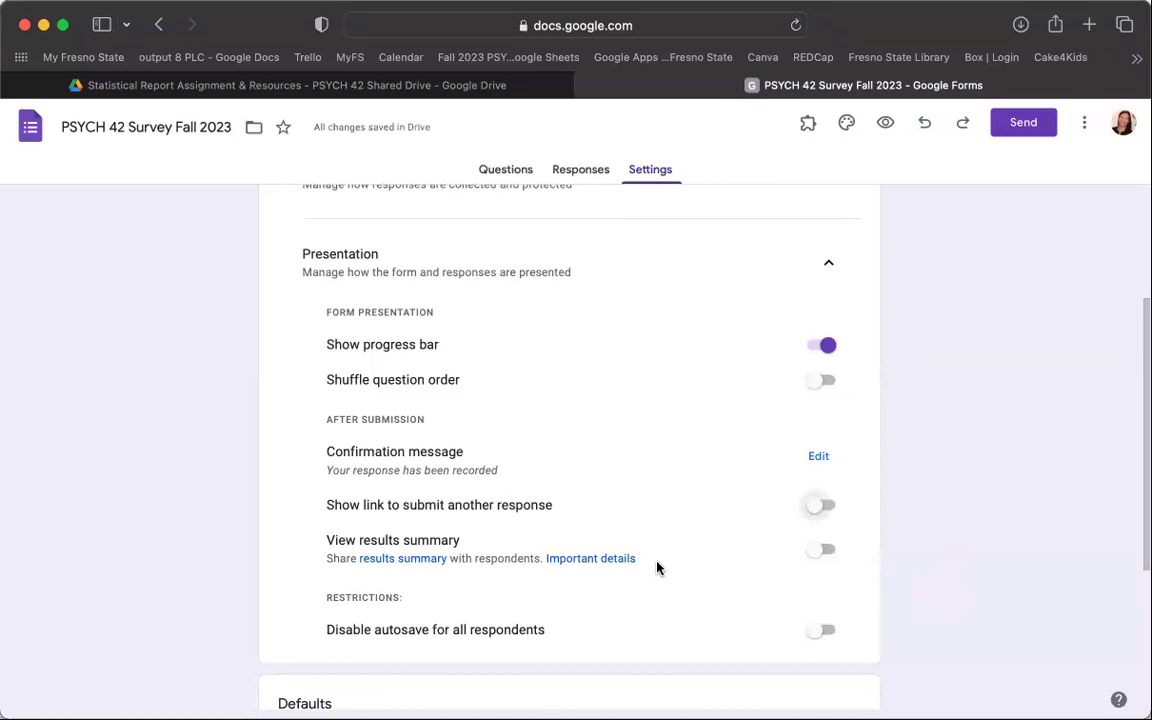
- Review the remaining presentation options and the form and question defaults for email collection and required questions
{"action": "scroll", "coordinate": [666, 482], "scroll_direction": "down", "scroll_amount": 1}
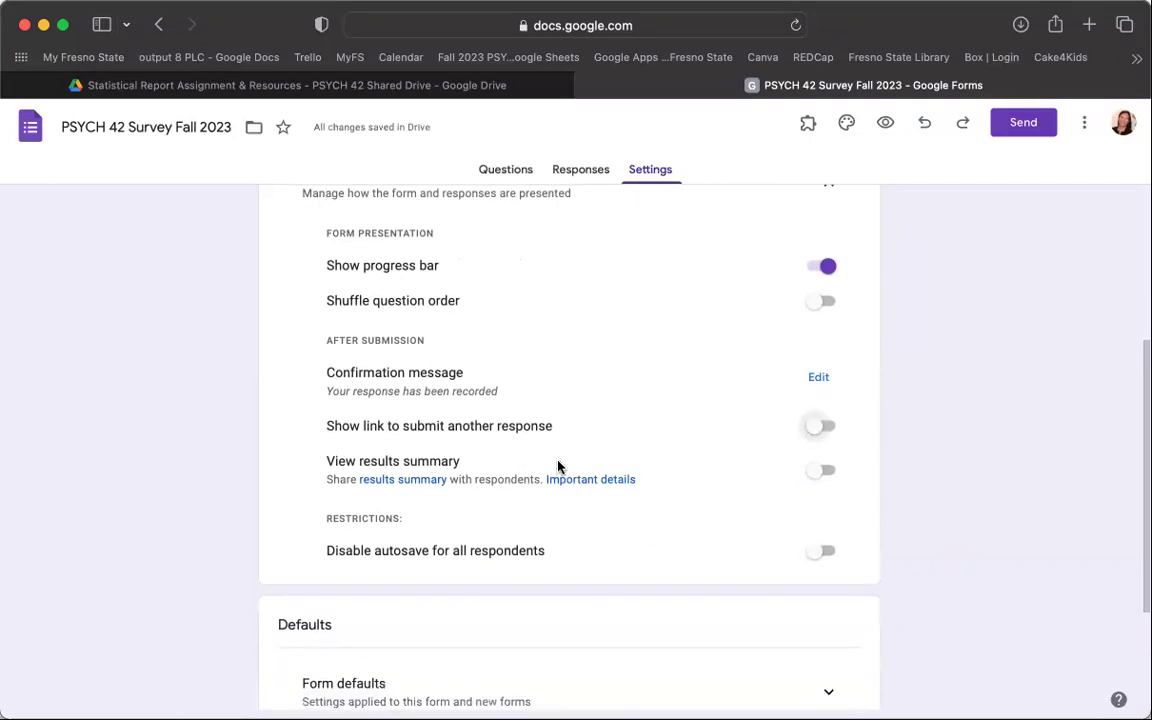
{"action": "scroll", "coordinate": [920, 486], "scroll_direction": "down", "scroll_amount": 3}
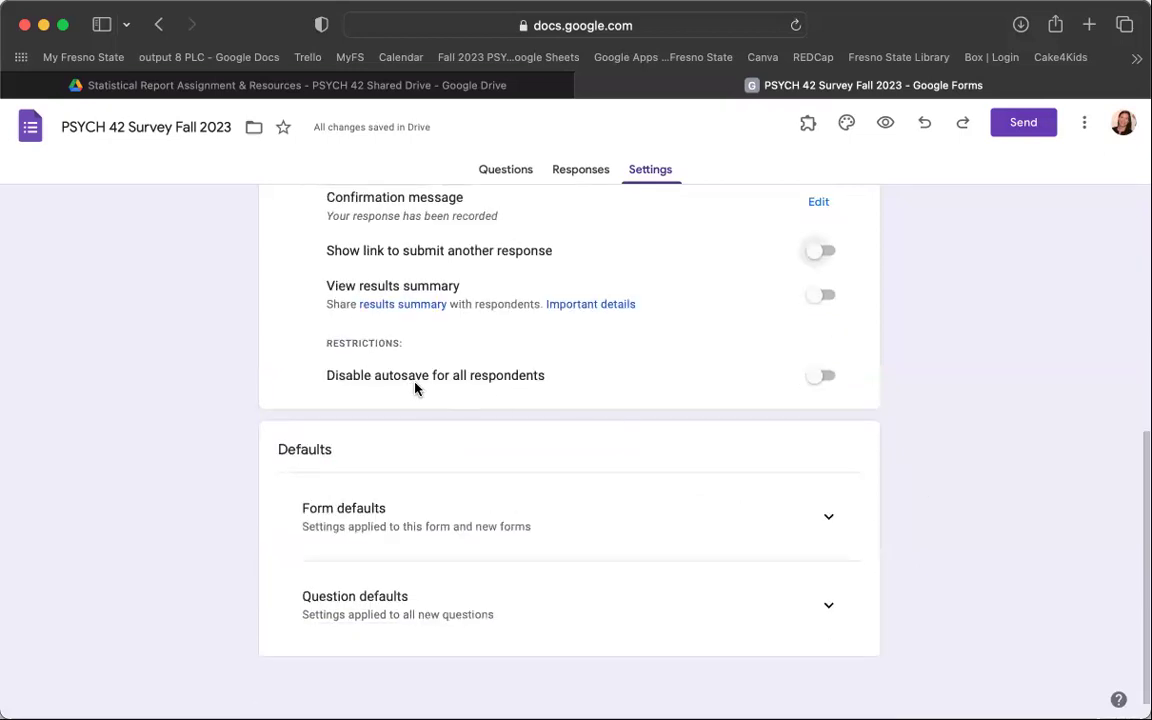
{"action": "scroll", "coordinate": [908, 384], "scroll_direction": "down", "scroll_amount": 1}
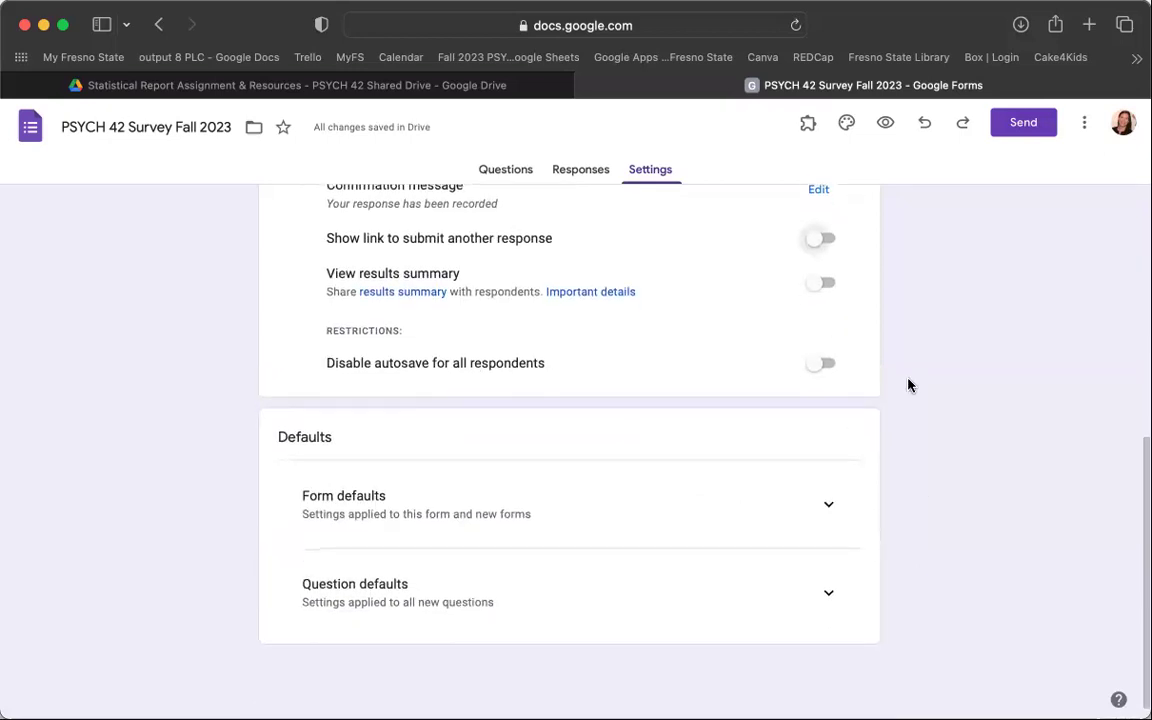
{"action": "left_click", "coordinate": [828, 513]}
{"action": "scroll", "coordinate": [952, 368], "scroll_direction": "down", "scroll_amount": 2}
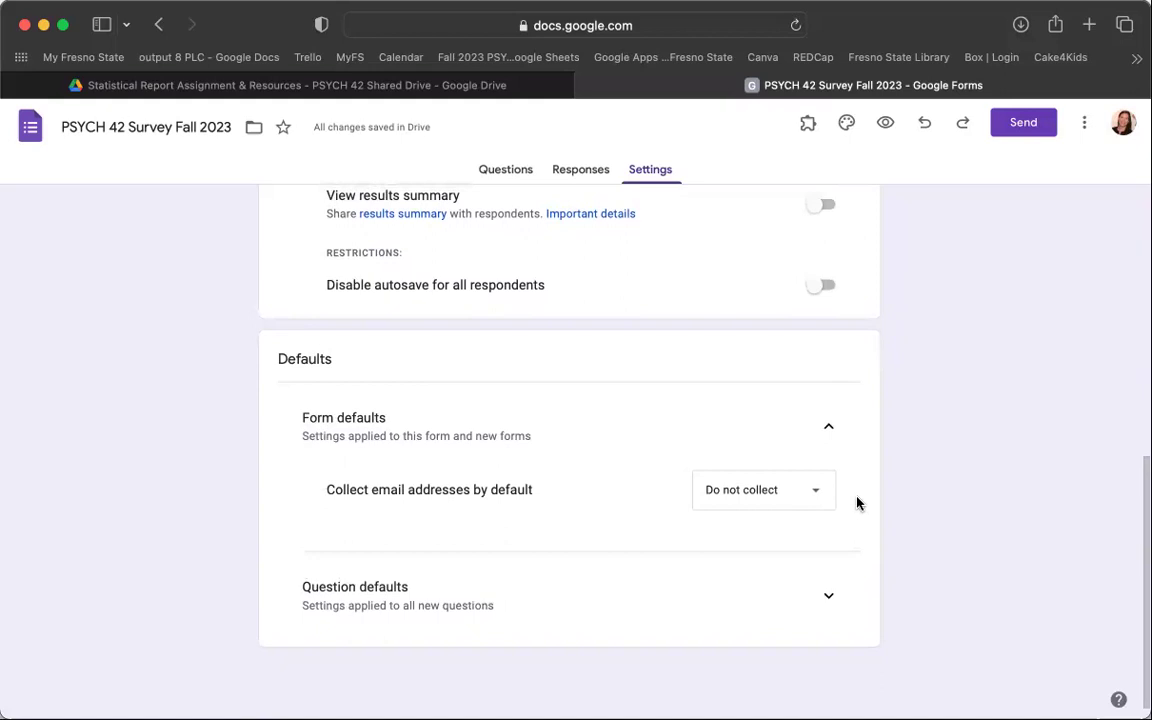
{"action": "left_click", "coordinate": [841, 609]}
{"action": "scroll", "coordinate": [905, 483], "scroll_direction": "down", "scroll_amount": 1}
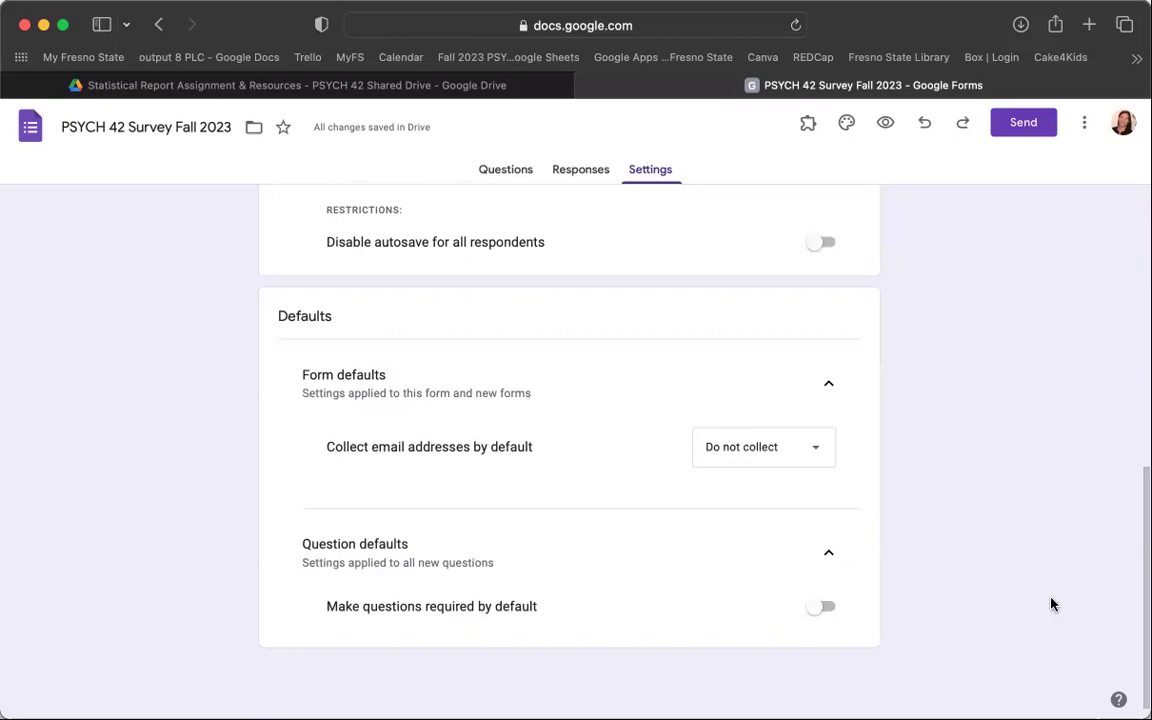
{"action": "scroll", "coordinate": [1052, 603], "scroll_direction": "up", "scroll_amount": 3}
{"action": "scroll", "coordinate": [1050, 602], "scroll_direction": "up", "scroll_amount": 3}
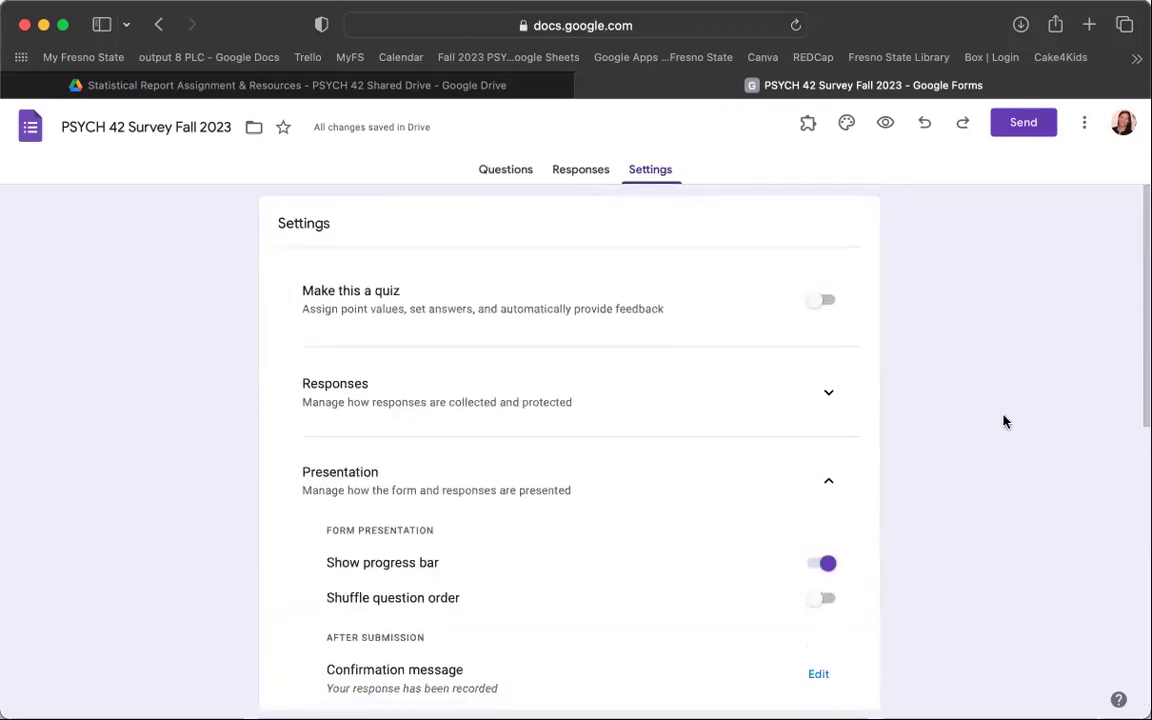
- Insert the grey cobblestone picture from the Work and School themes as the form's header image and close the theme options
{"action": "left_click", "coordinate": [847, 124]}
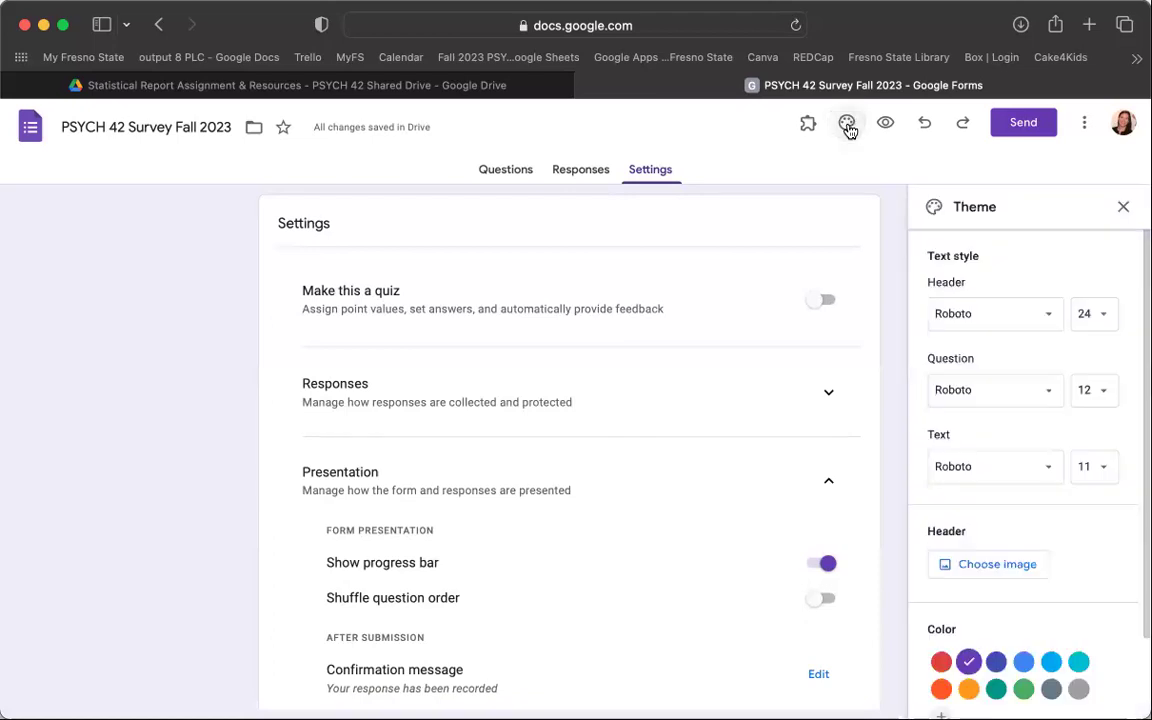
{"action": "scroll", "coordinate": [1052, 584], "scroll_direction": "down", "scroll_amount": 2}
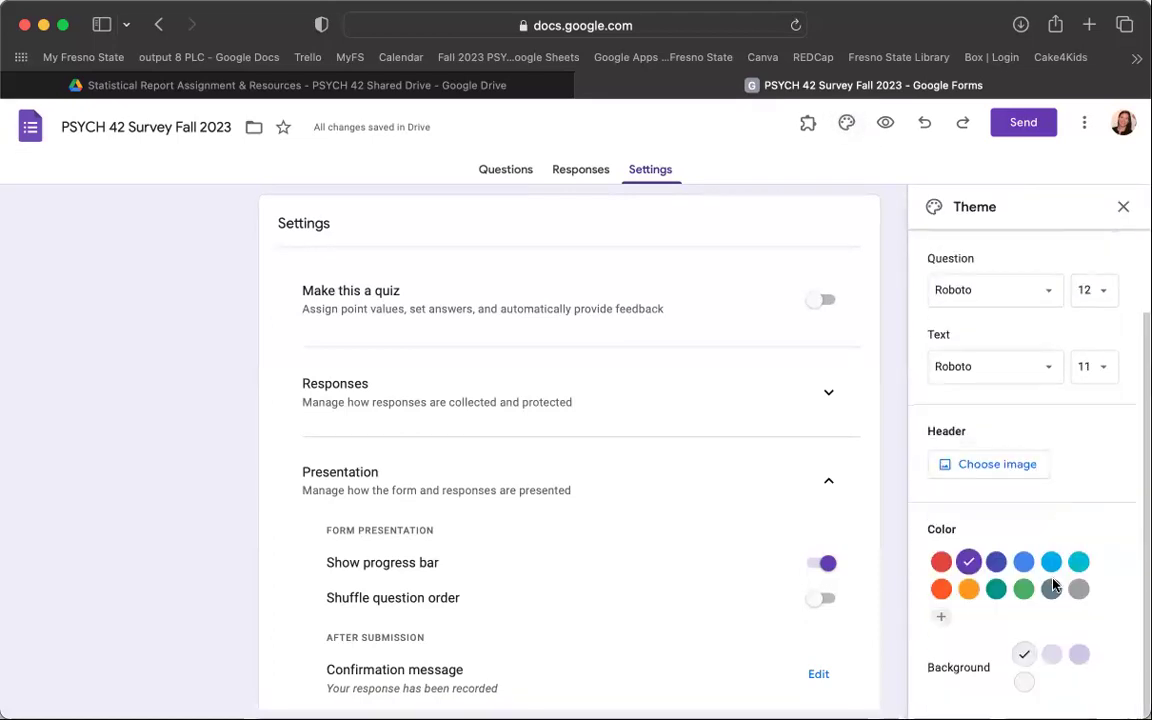
{"action": "left_click", "coordinate": [996, 469]}
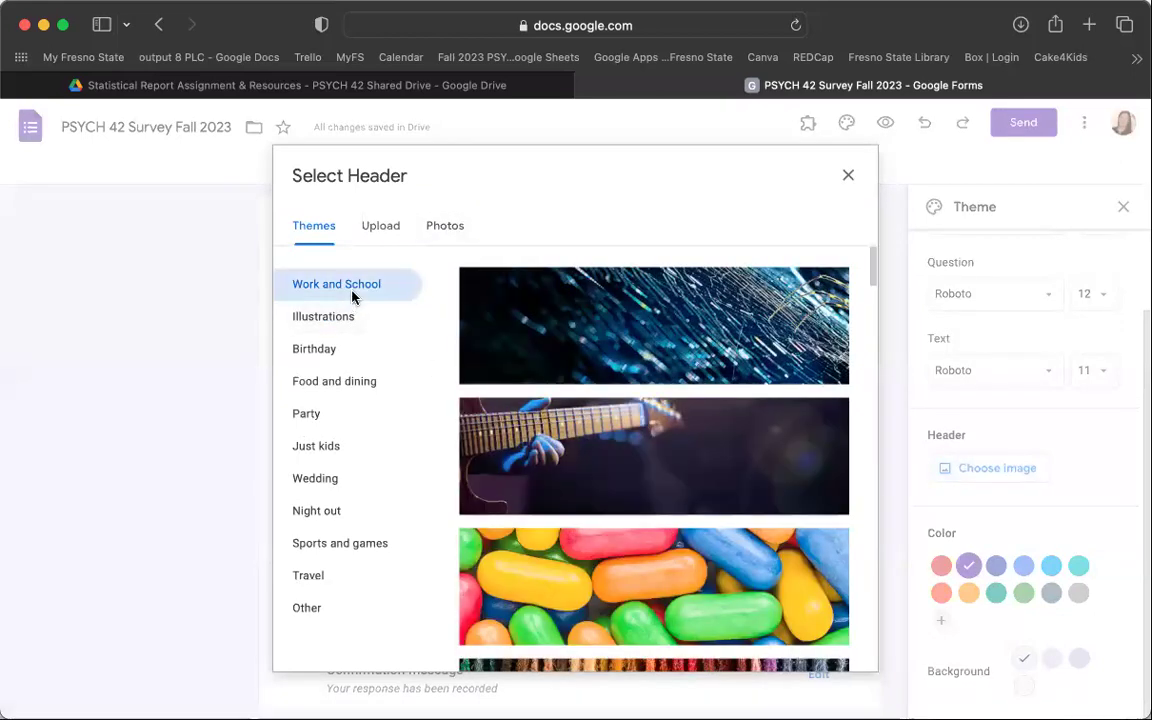
{"action": "scroll", "coordinate": [641, 343], "scroll_direction": "down", "scroll_amount": 9}
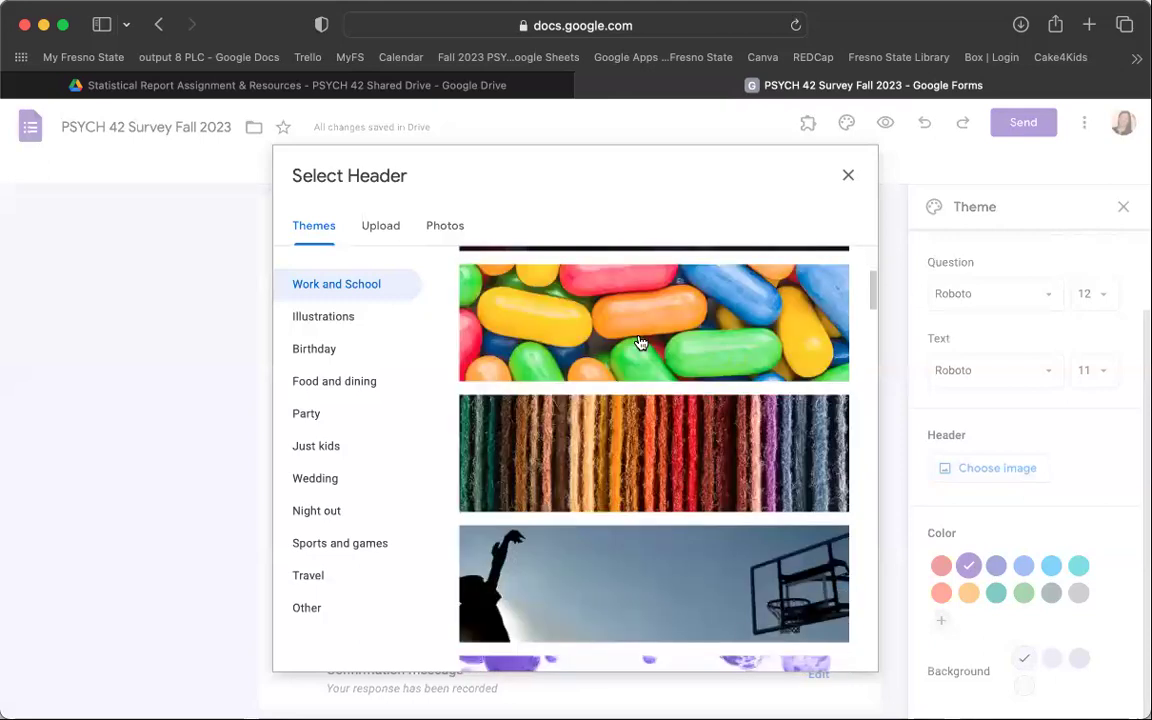
{"action": "scroll", "coordinate": [641, 343], "scroll_direction": "down", "scroll_amount": 15}
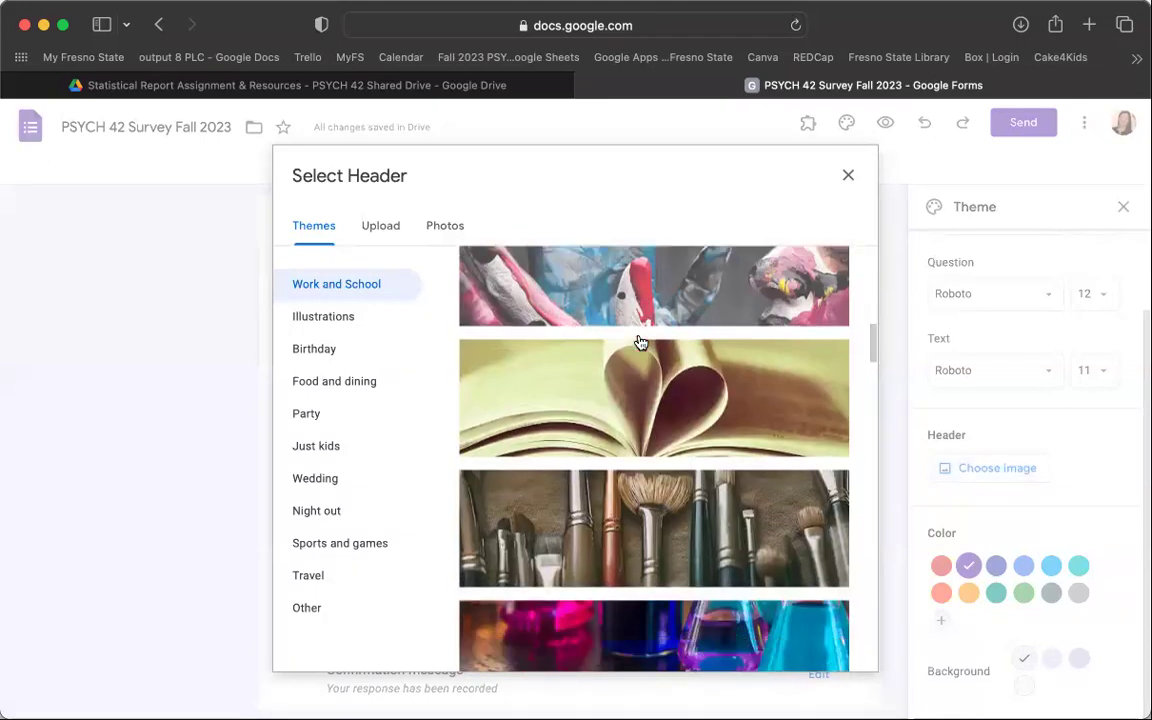
{"action": "scroll", "coordinate": [641, 343], "scroll_direction": "down", "scroll_amount": 8}
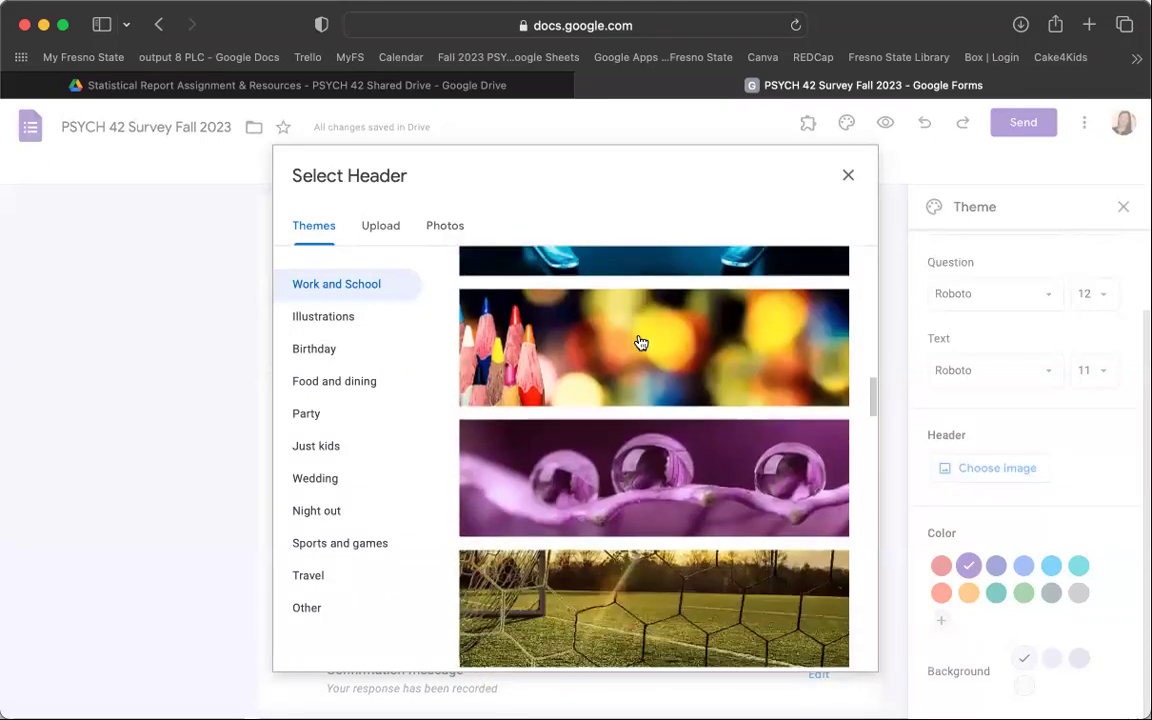
{"action": "scroll", "coordinate": [657, 323], "scroll_direction": "down", "scroll_amount": 8}
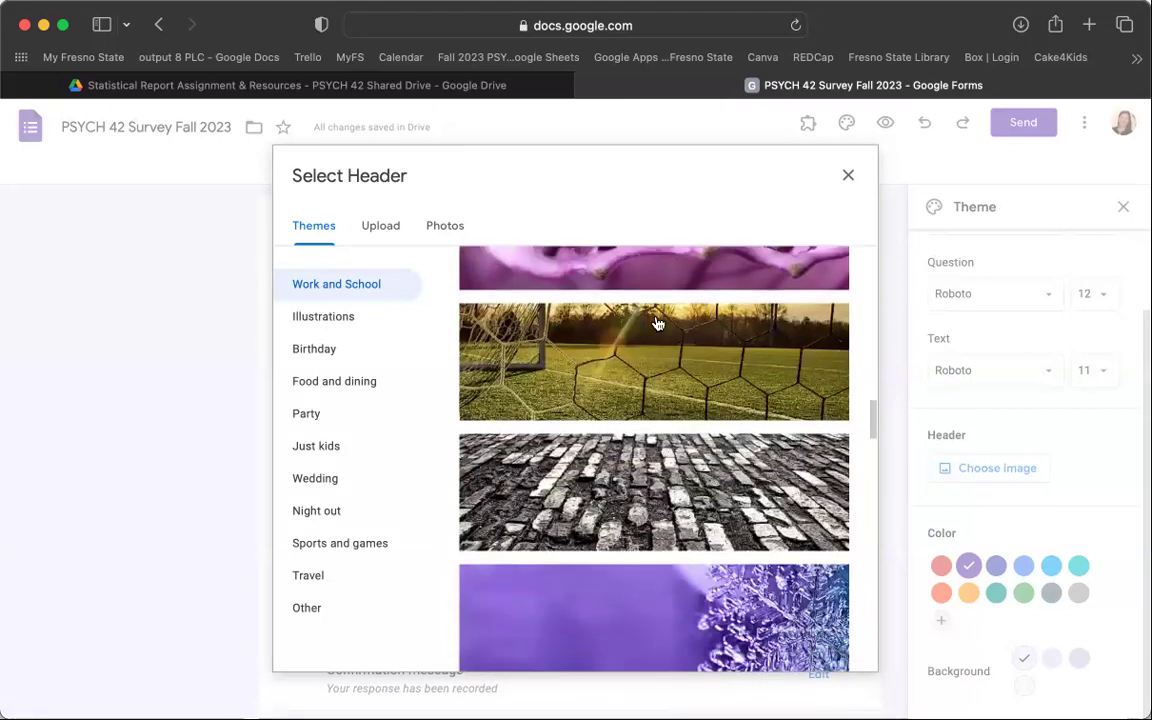
{"action": "scroll", "coordinate": [657, 323], "scroll_direction": "down", "scroll_amount": 1}
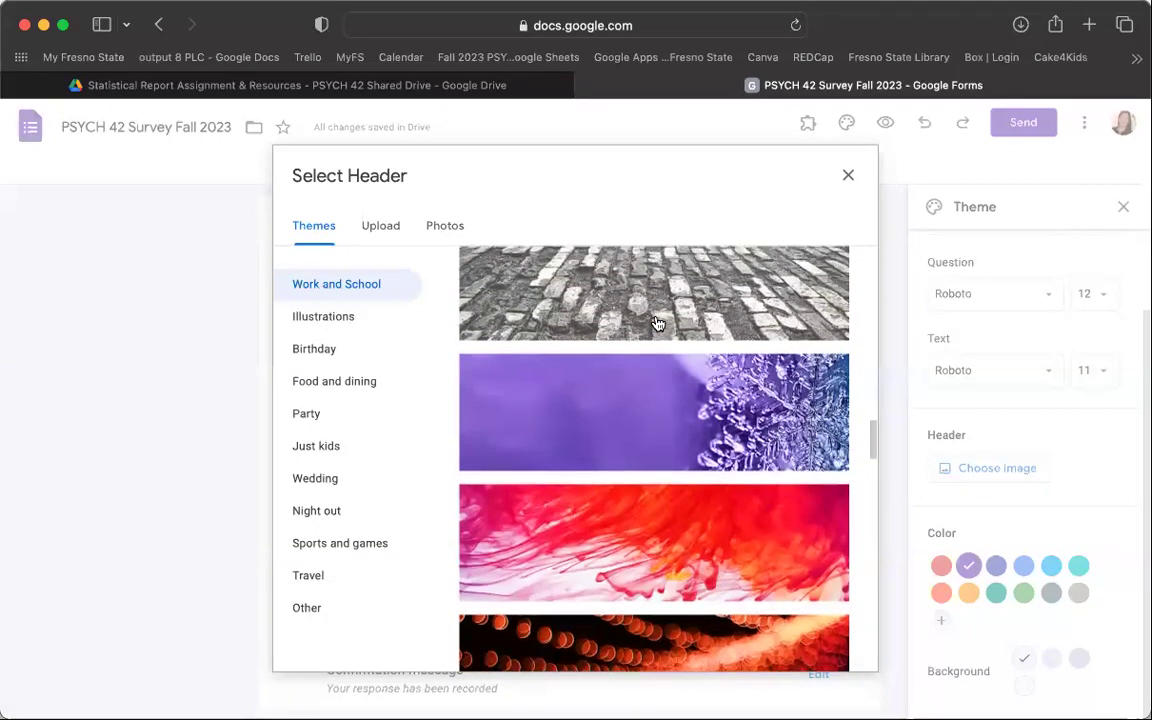
{"action": "left_click", "coordinate": [657, 323]}
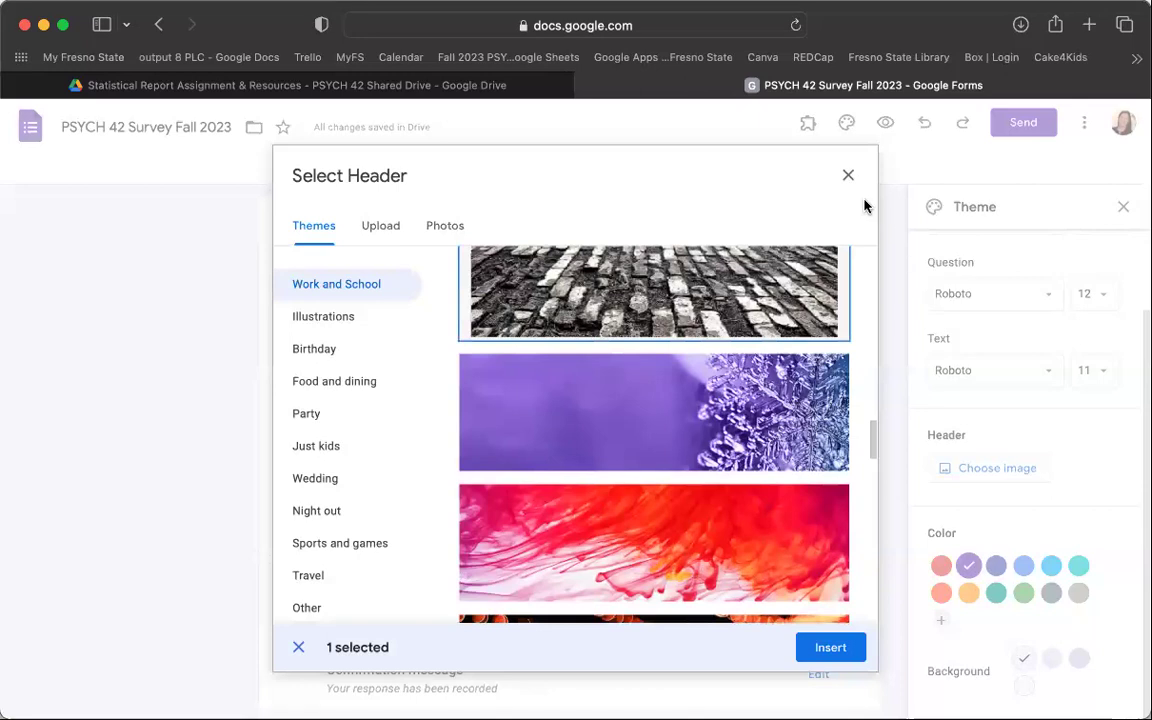
{"action": "left_click", "coordinate": [832, 648]}
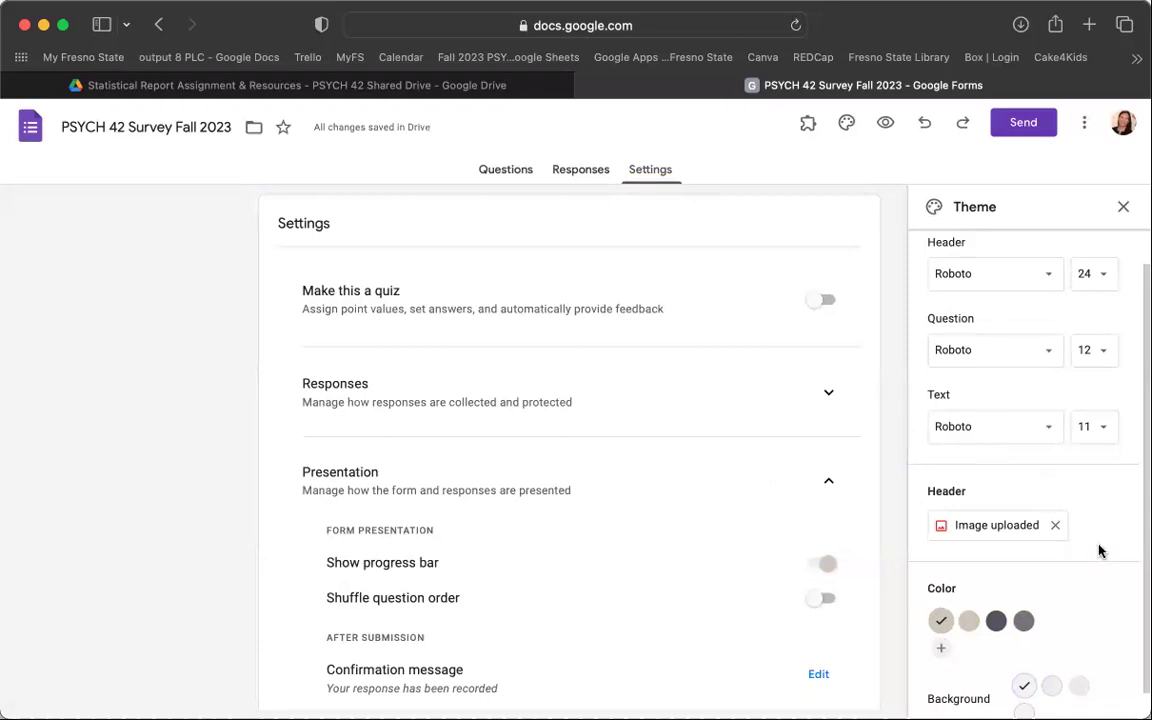
{"action": "scroll", "coordinate": [1099, 550], "scroll_direction": "down", "scroll_amount": 1}
{"action": "scroll", "coordinate": [1099, 550], "scroll_direction": "up", "scroll_amount": 2}
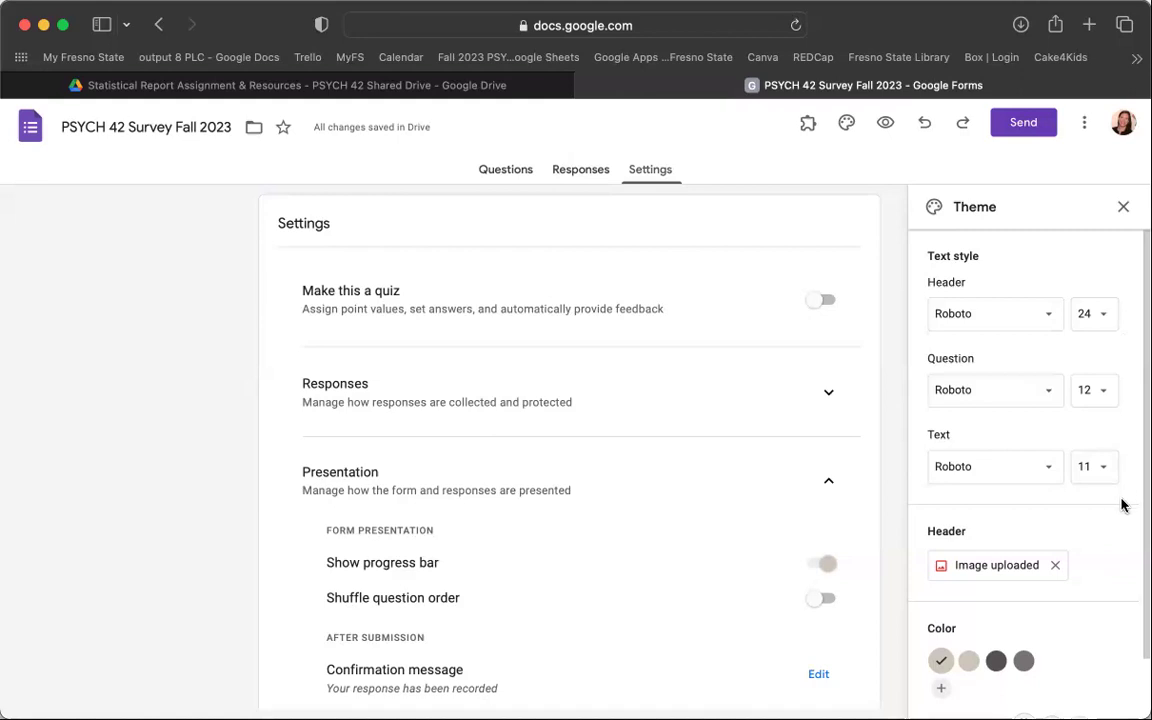
{"action": "left_click", "coordinate": [1122, 209]}
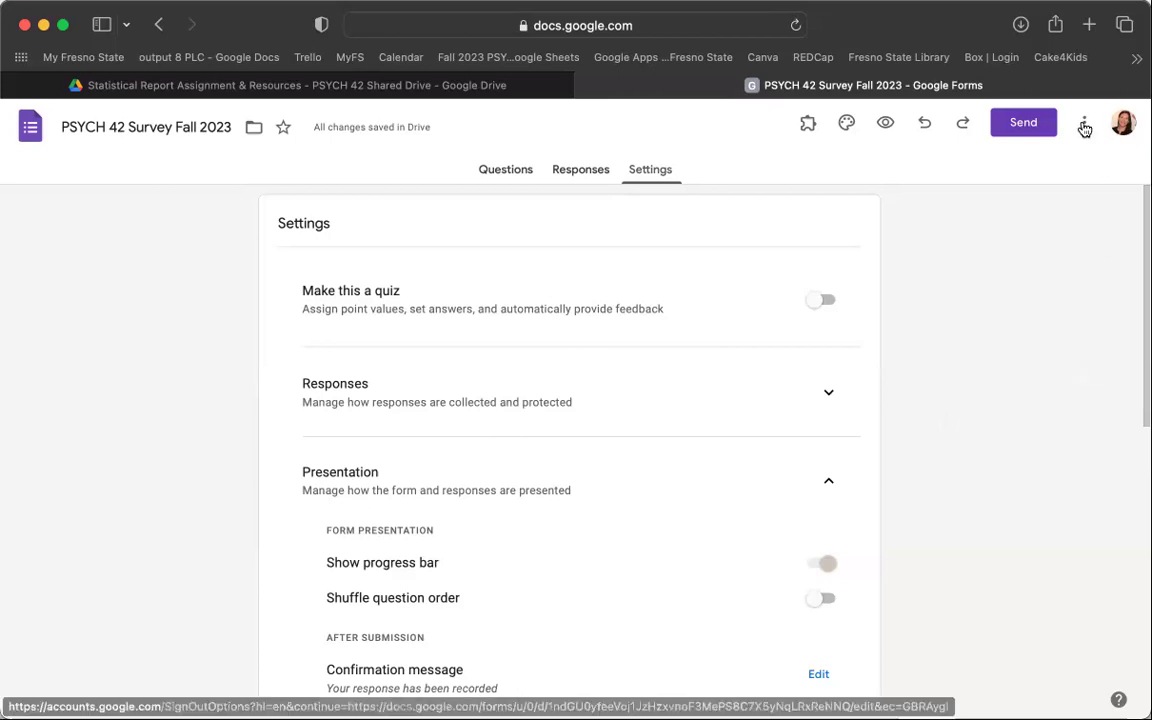
- Review the form's sending options, display the share link as a shortened URL, and close them without sending or copying
{"action": "left_click", "coordinate": [1022, 128]}
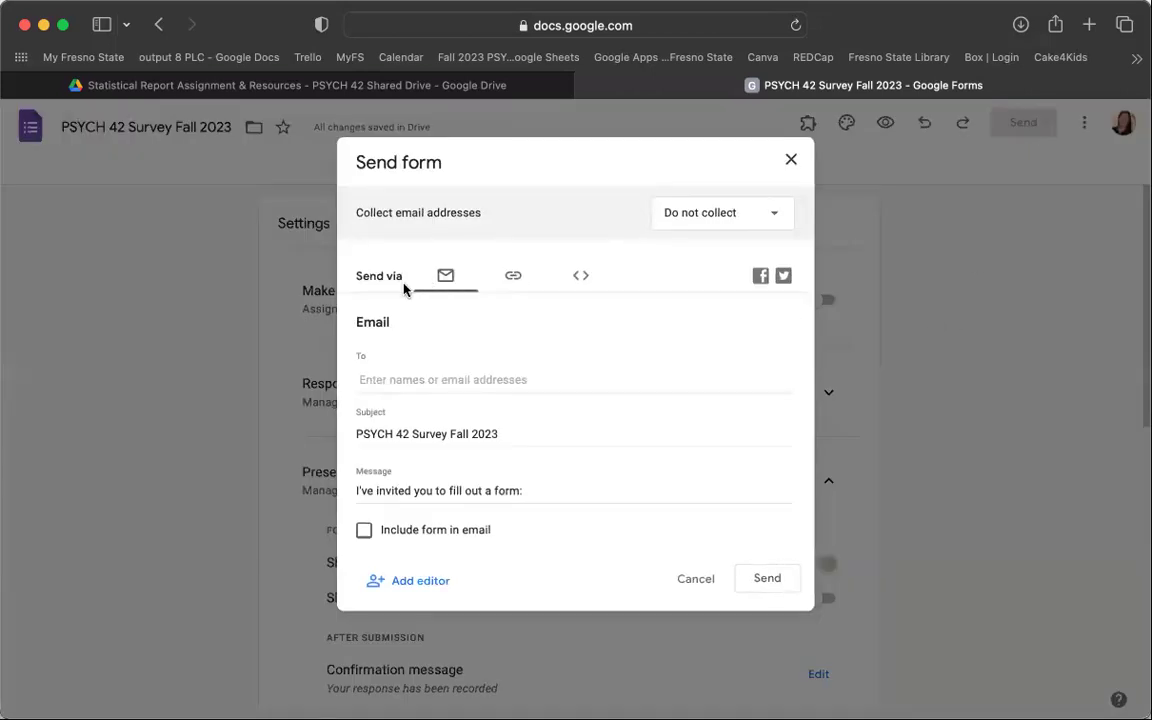
{"action": "left_click", "coordinate": [517, 276]}
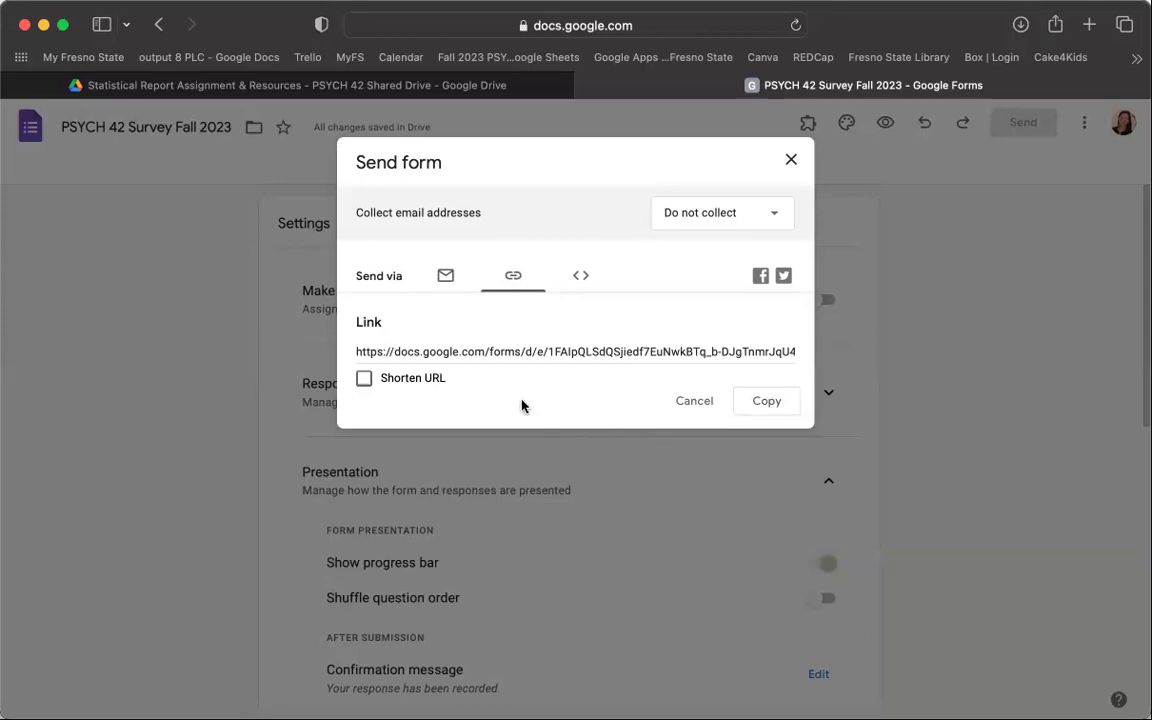
{"action": "left_click", "coordinate": [363, 379]}
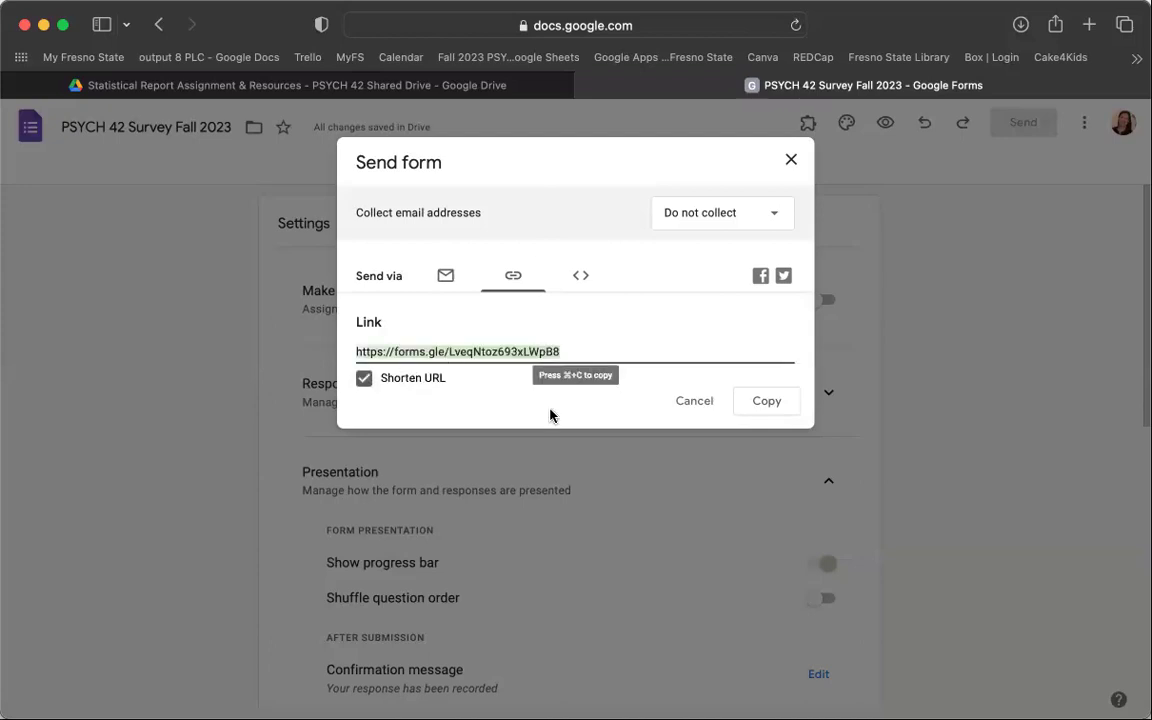
{"action": "left_click", "coordinate": [694, 404]}
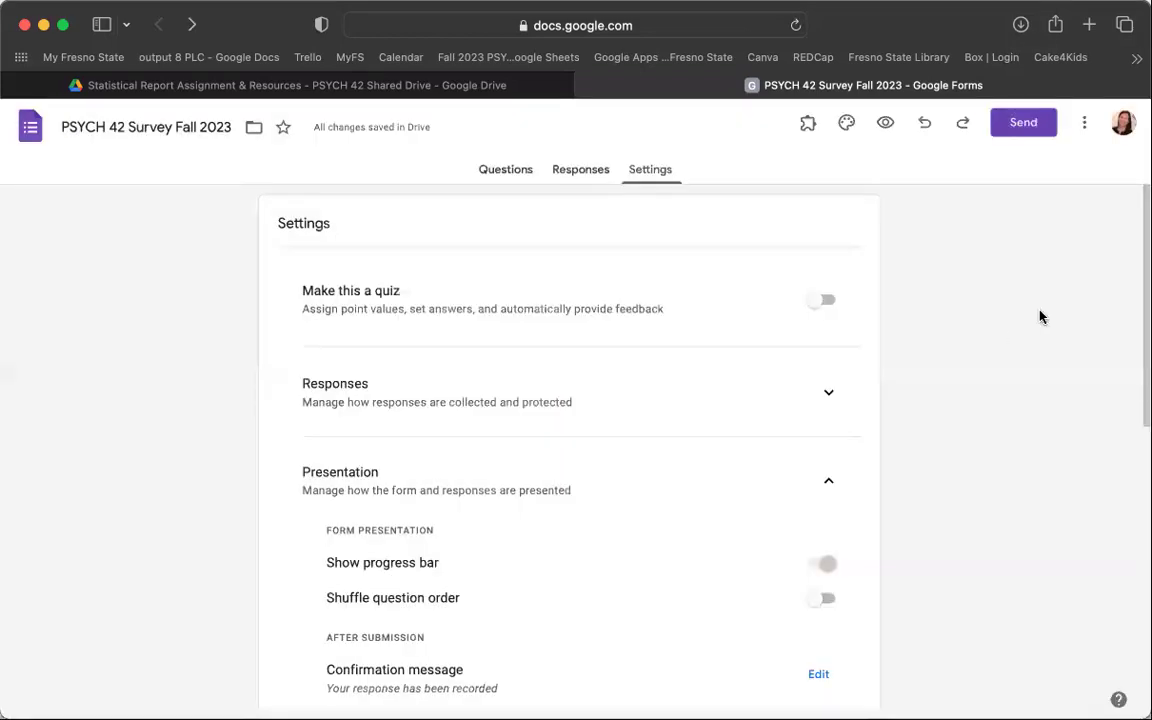
- Review the form's additional actions, such as copying, printing and adding collaborators, and return to the form's questions
{"action": "left_click", "coordinate": [1085, 123]}
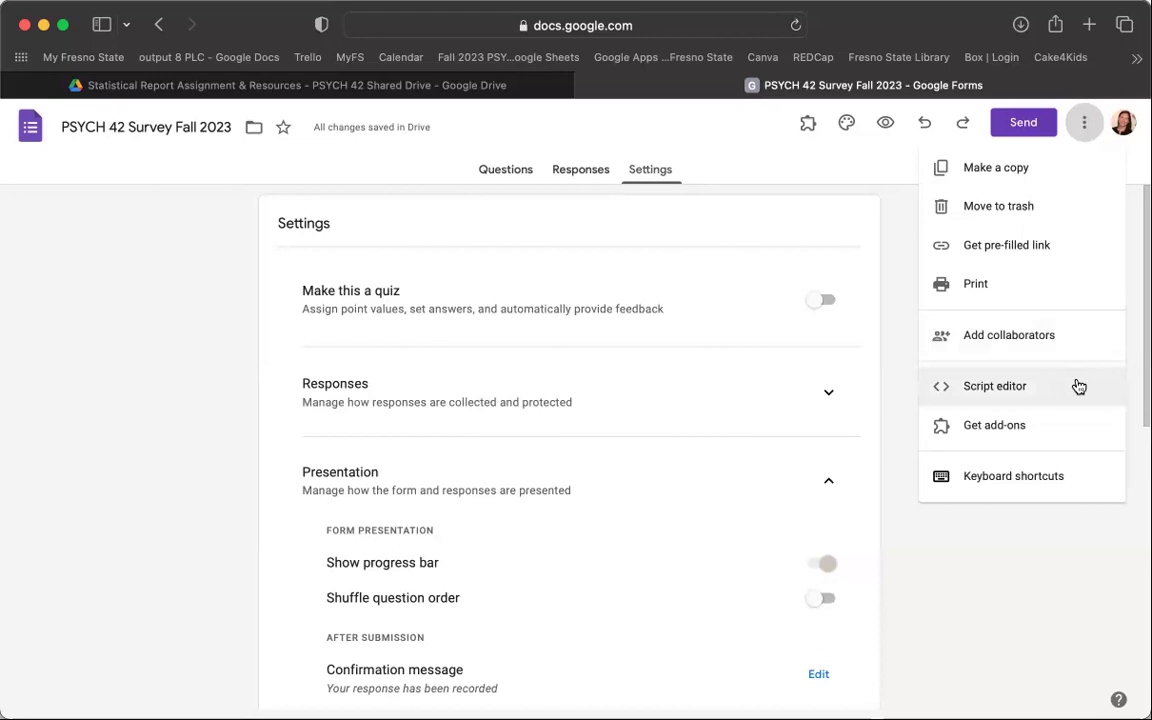
{"action": "left_click", "coordinate": [992, 612]}
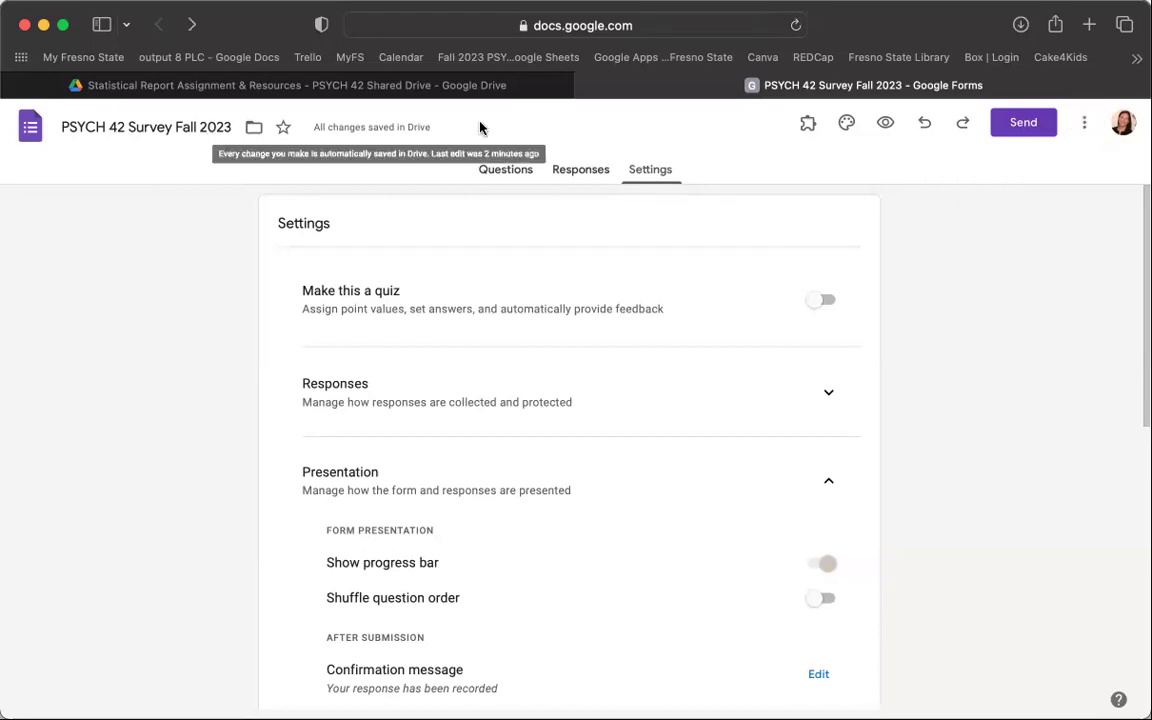
{"action": "left_click", "coordinate": [497, 170]}
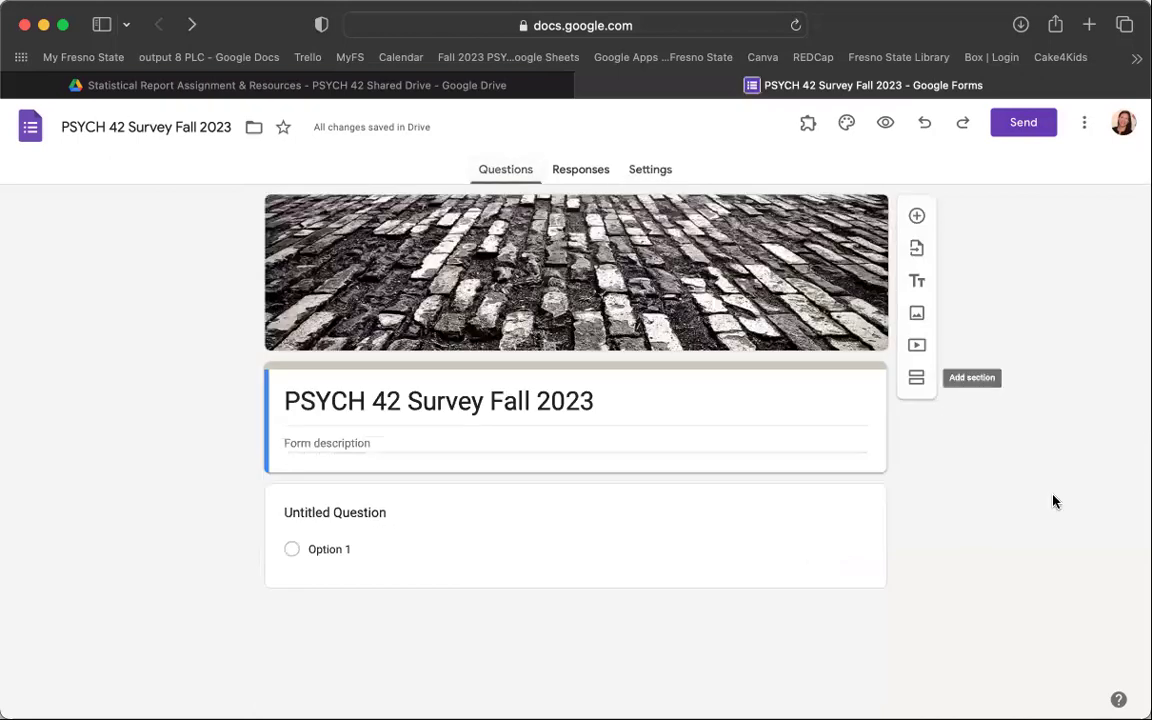